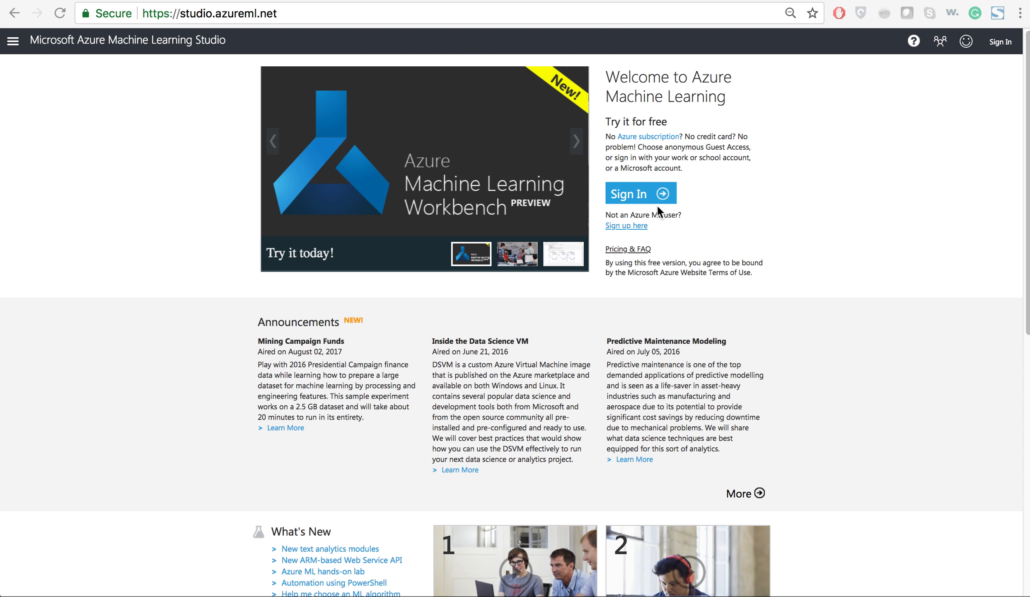
Sign in to Machine Learning Studio as a student with the university account, filling in the saved user ID and password.
left_click(638, 203)
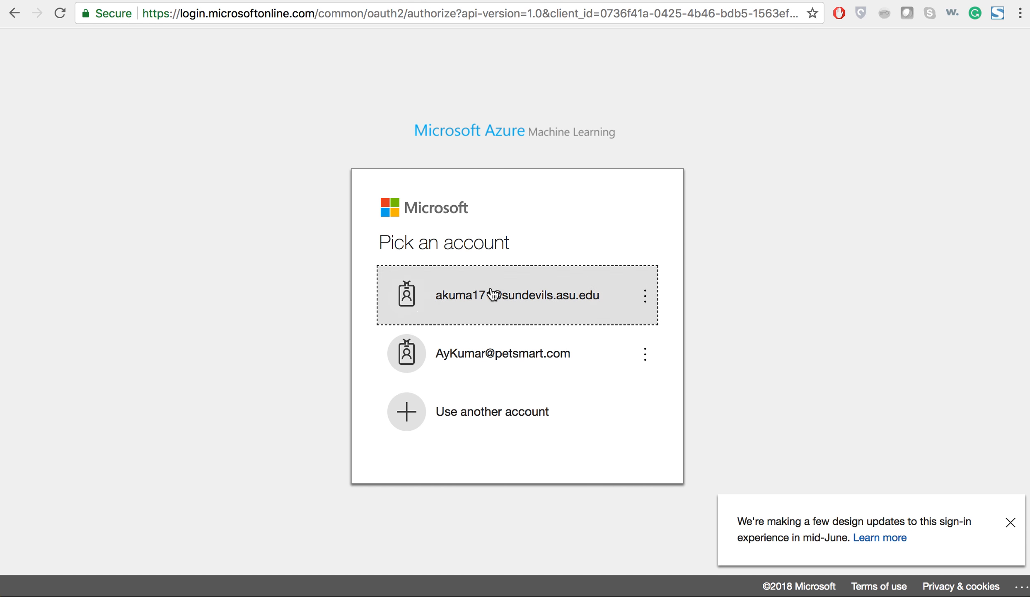
left_click(493, 296)
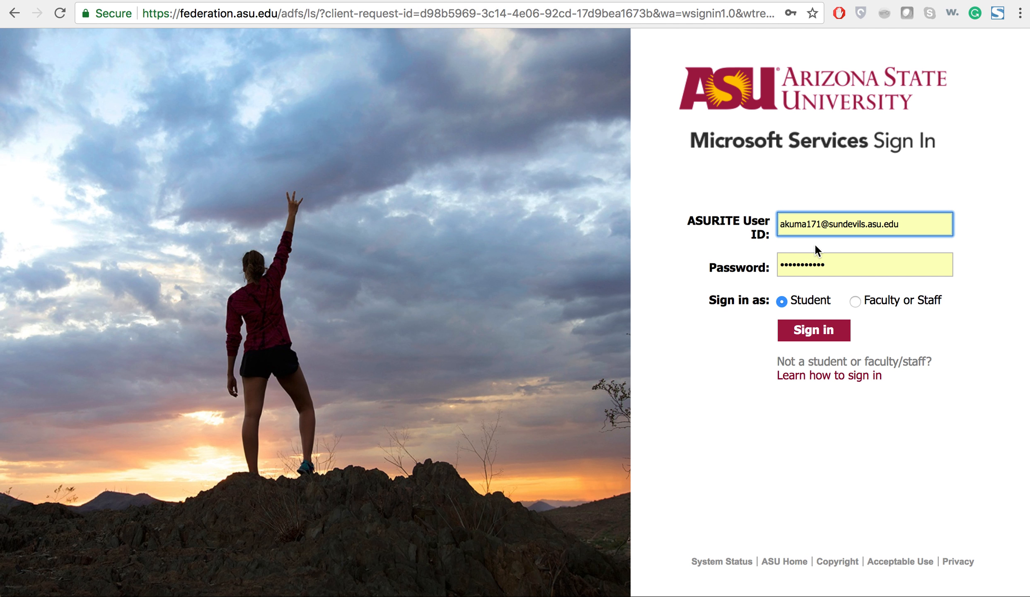
triple_click(823, 225)
left_click(823, 247)
left_click(824, 330)
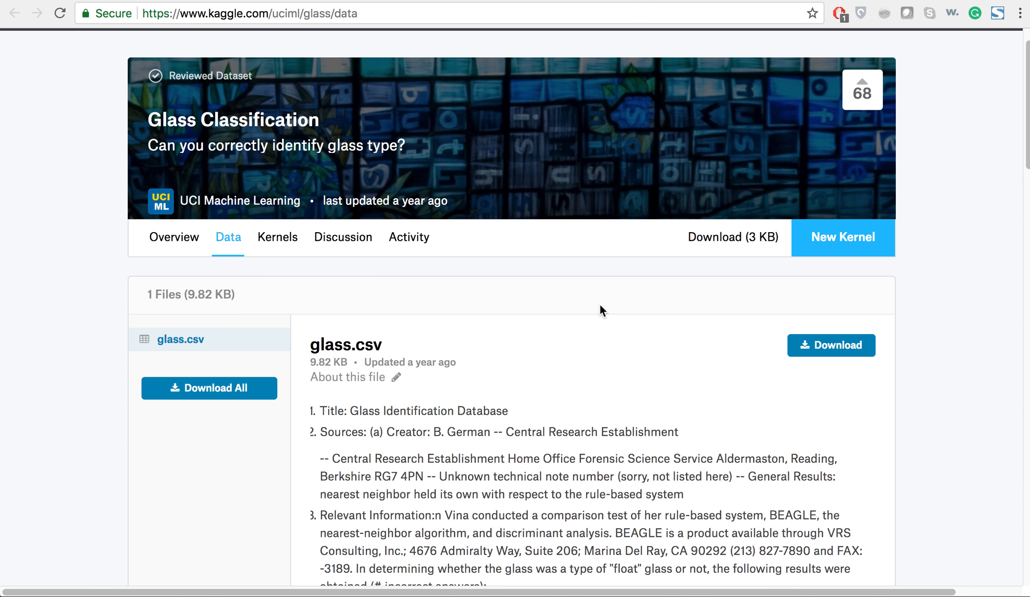
Read through the glass.csv description on the Kaggle Glass Classification dataset page.
scroll(599, 307, "down", 2)
scroll(789, 296, "down", 15)
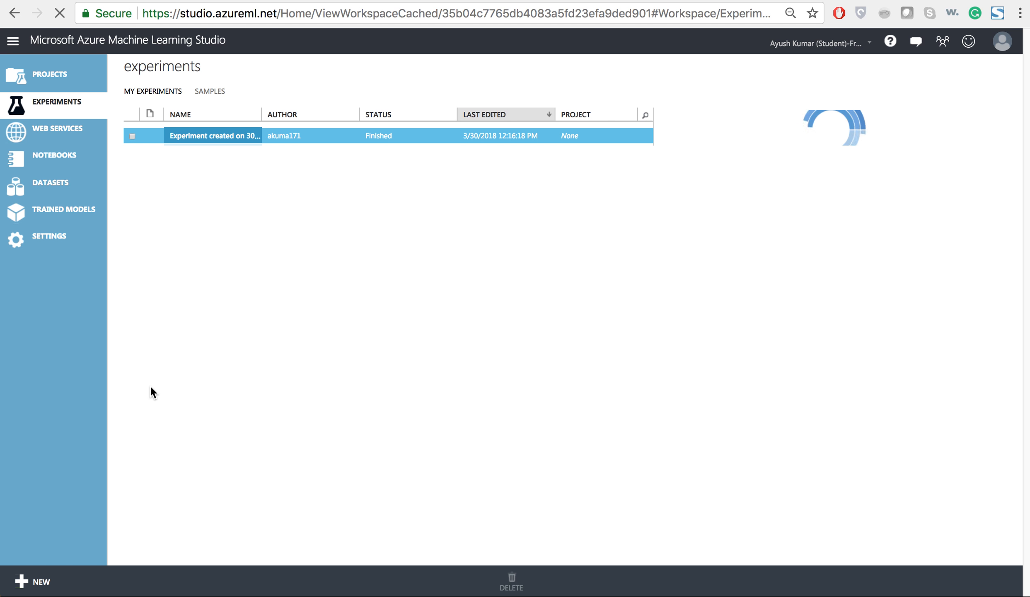
Upload the local file glass.csv from the Desktop as a new dataset in Azure Machine Learning Studio.
left_click(58, 579)
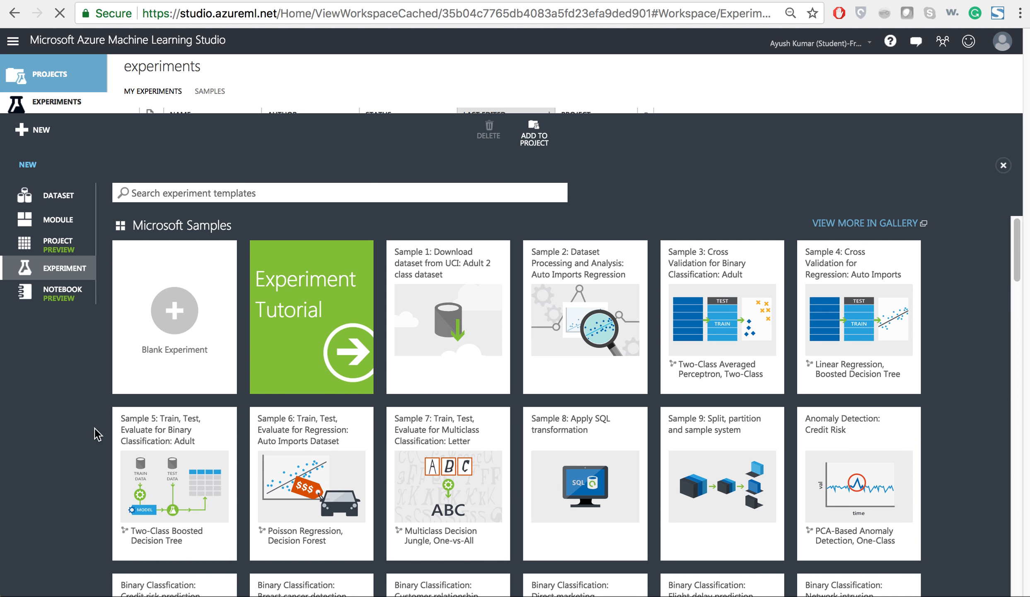
left_click(79, 168)
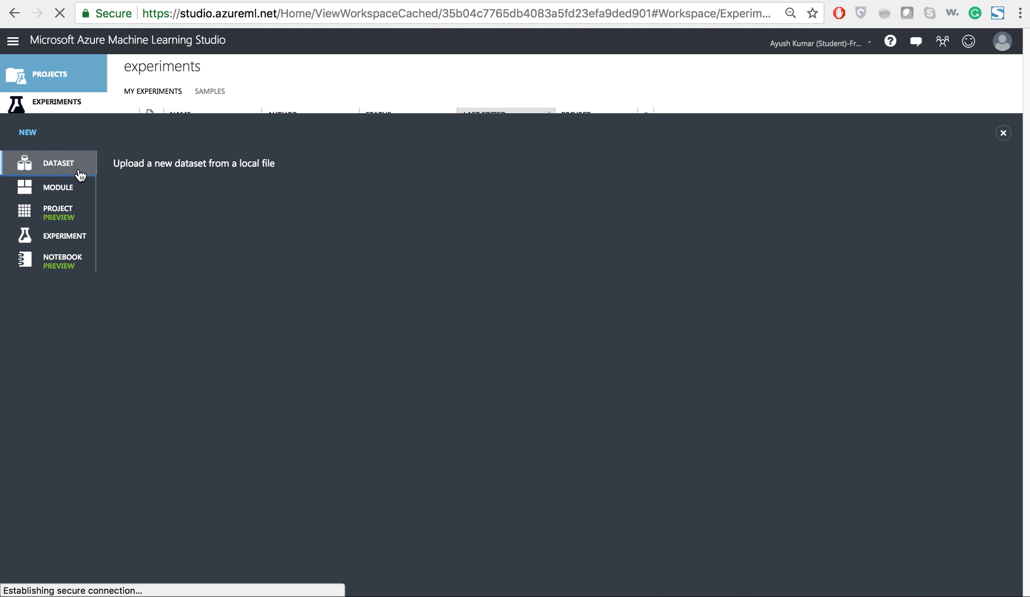
left_click(158, 169)
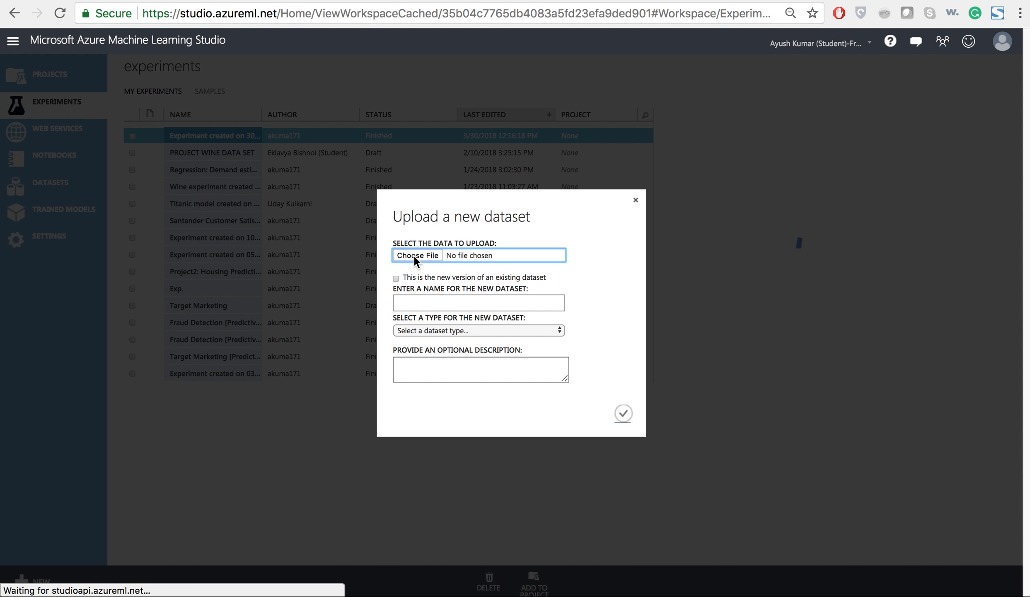
left_click(416, 256)
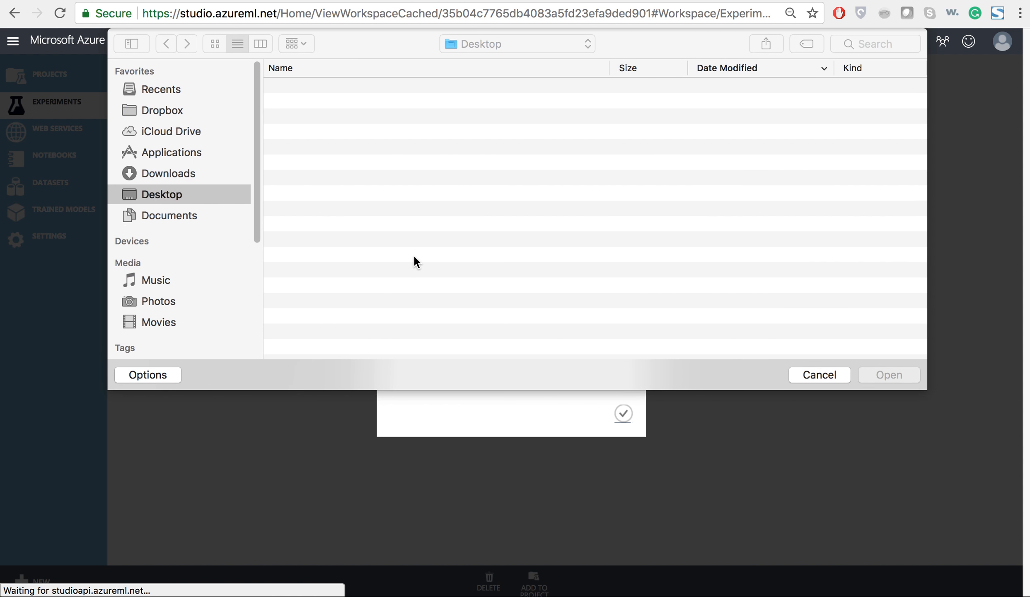
left_click(347, 132)
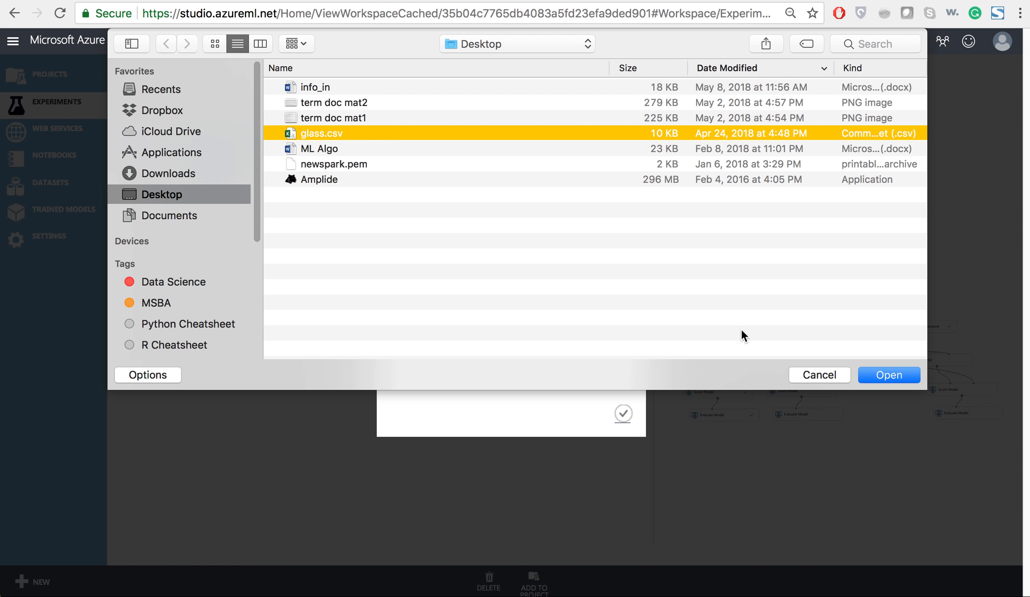
left_click(871, 374)
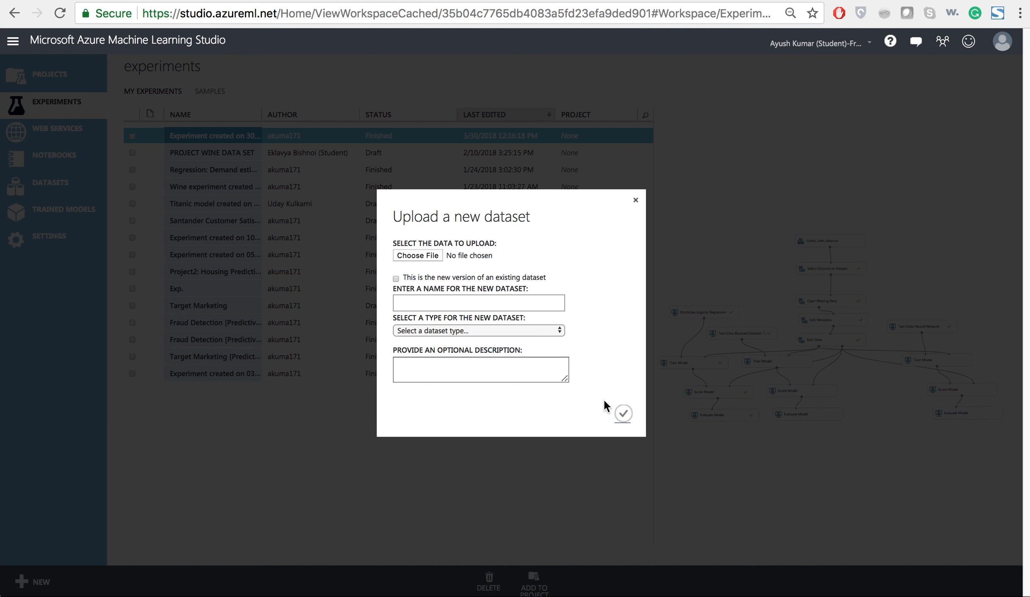
left_click(623, 412)
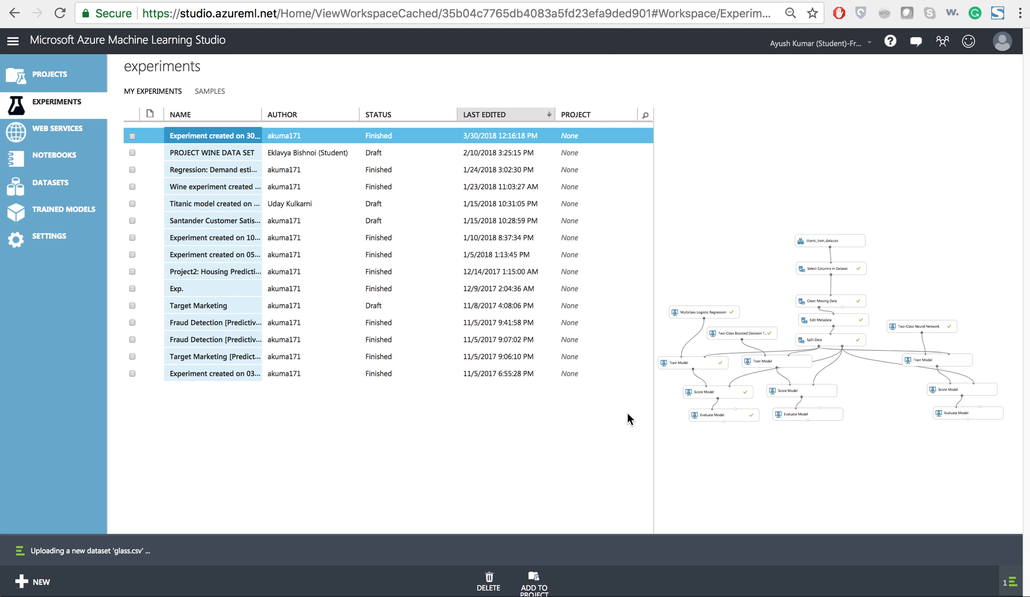
Create a blank experiment and title it "Multiclass classification".
left_click(39, 582)
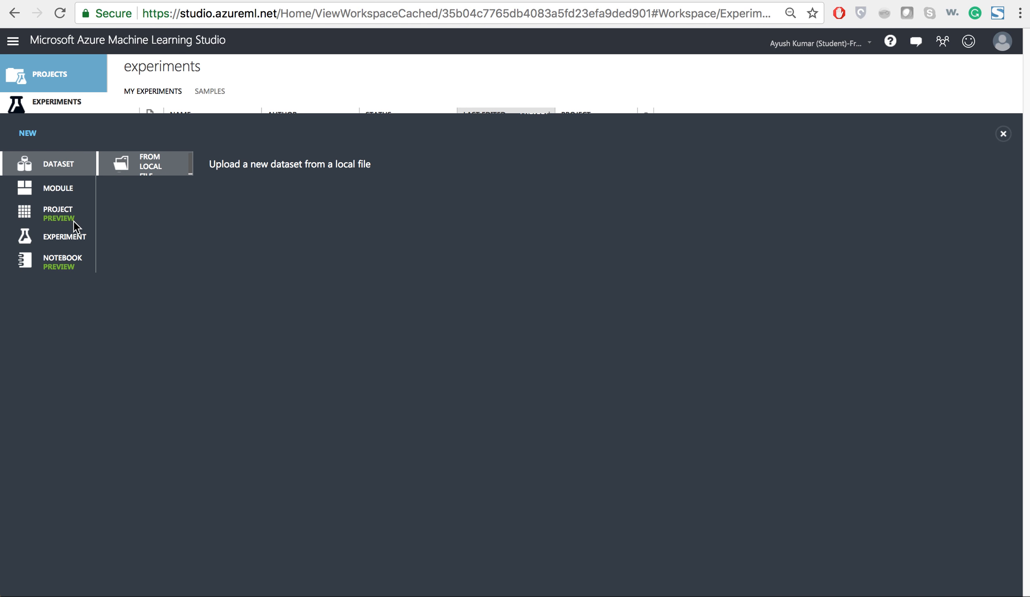
left_click(77, 239)
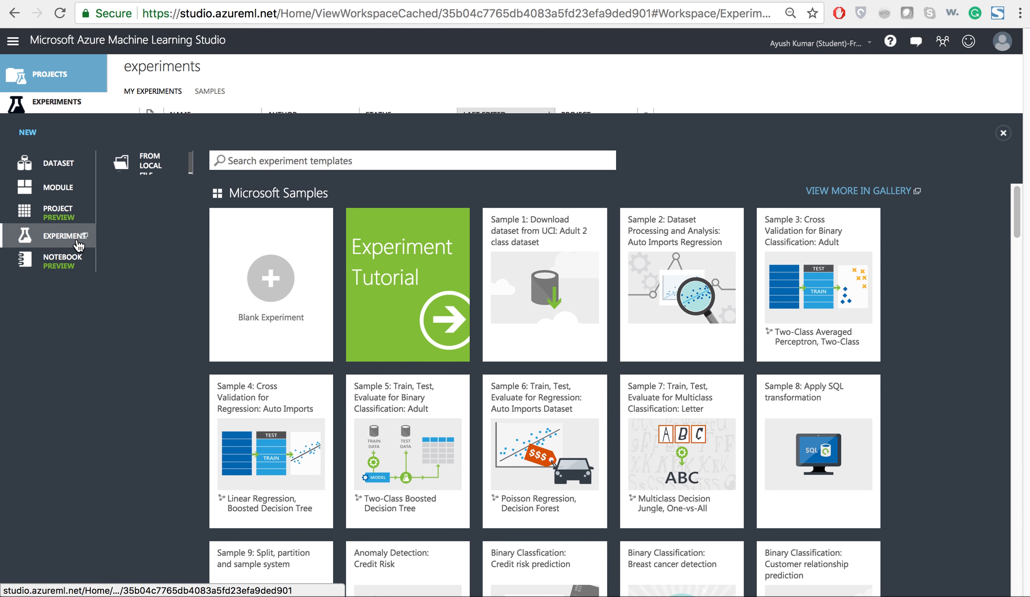
left_click(201, 276)
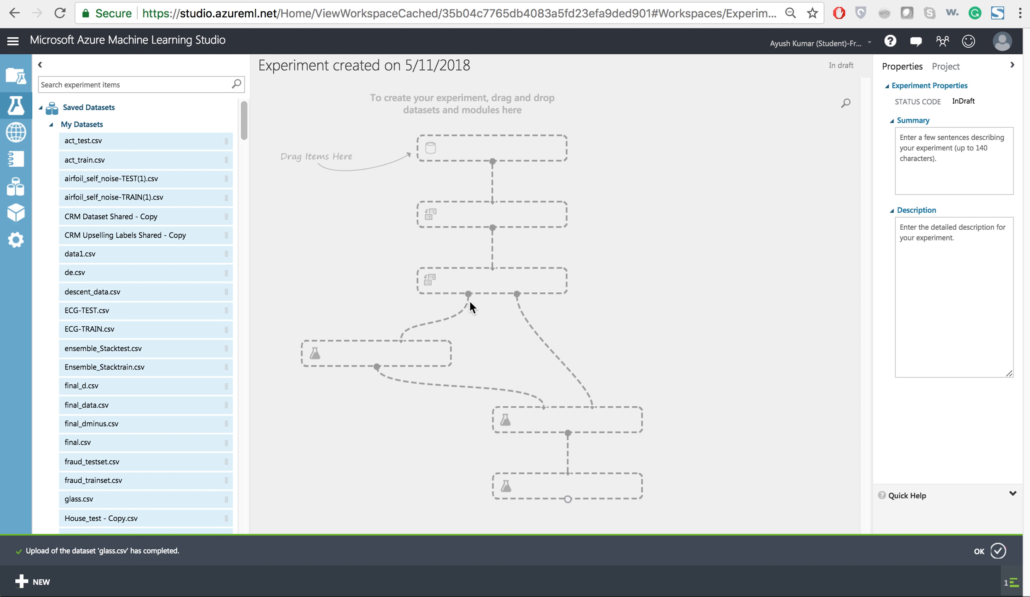
left_click_drag(470, 65, 252, 67)
type("Multi")
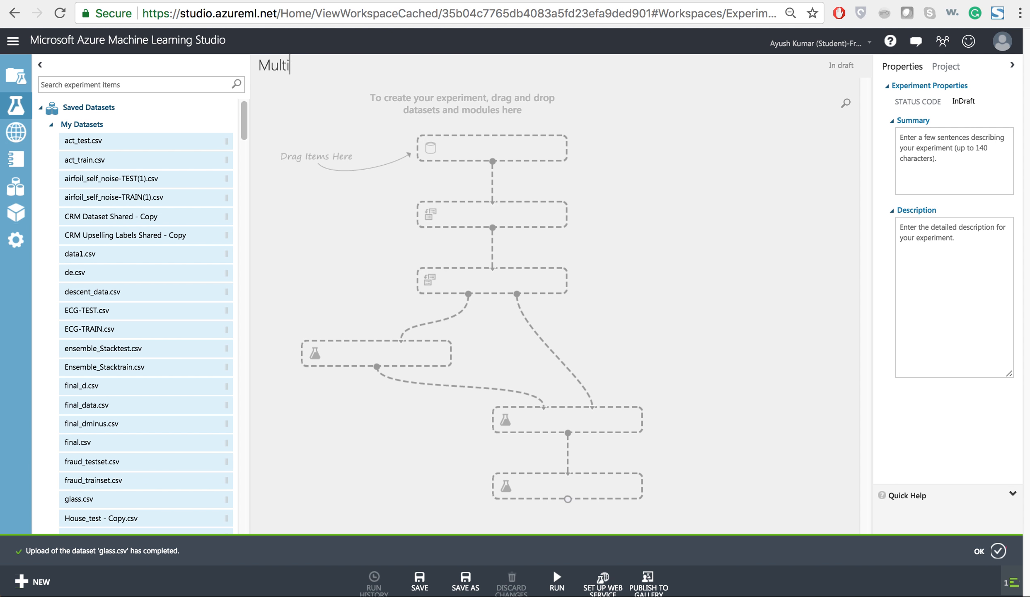
type("class classification")
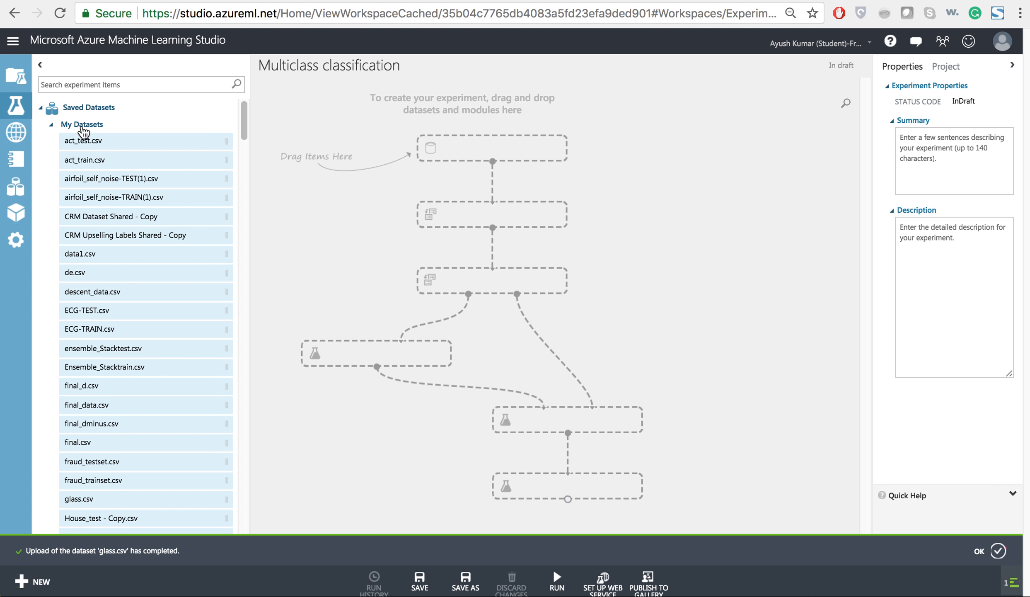
Add the saved glass.csv dataset near the top of the experiment canvas and open its data visualization.
scroll(103, 155, "down", 3)
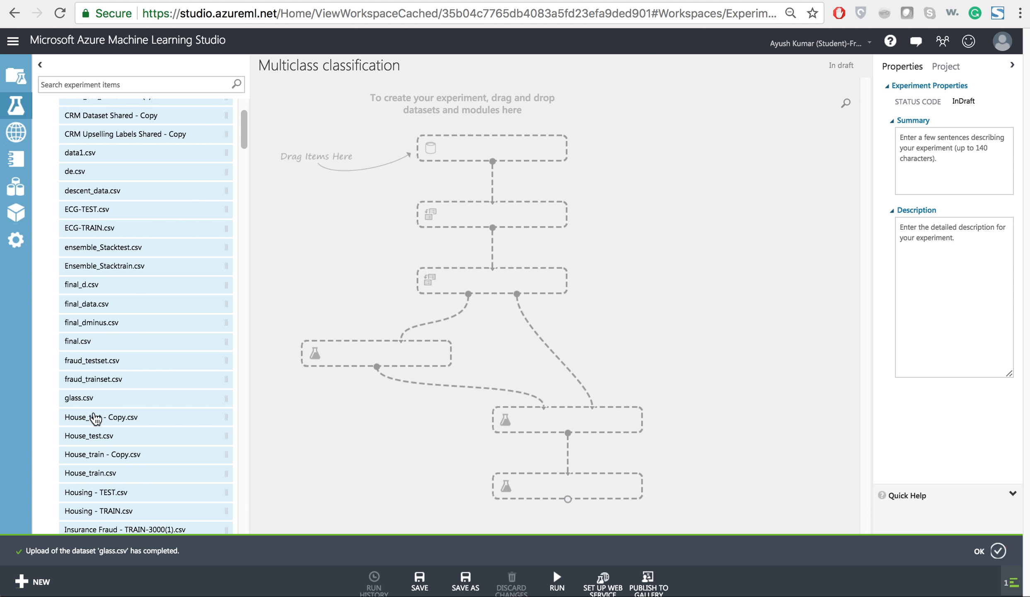
left_click_drag(86, 399, 528, 133)
right_click(527, 146)
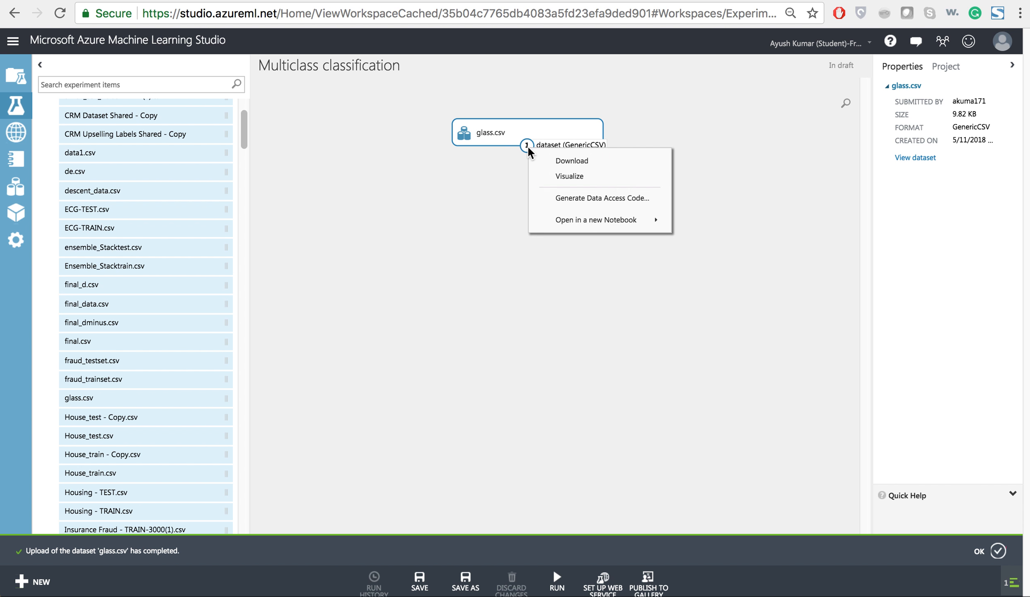
left_click(546, 177)
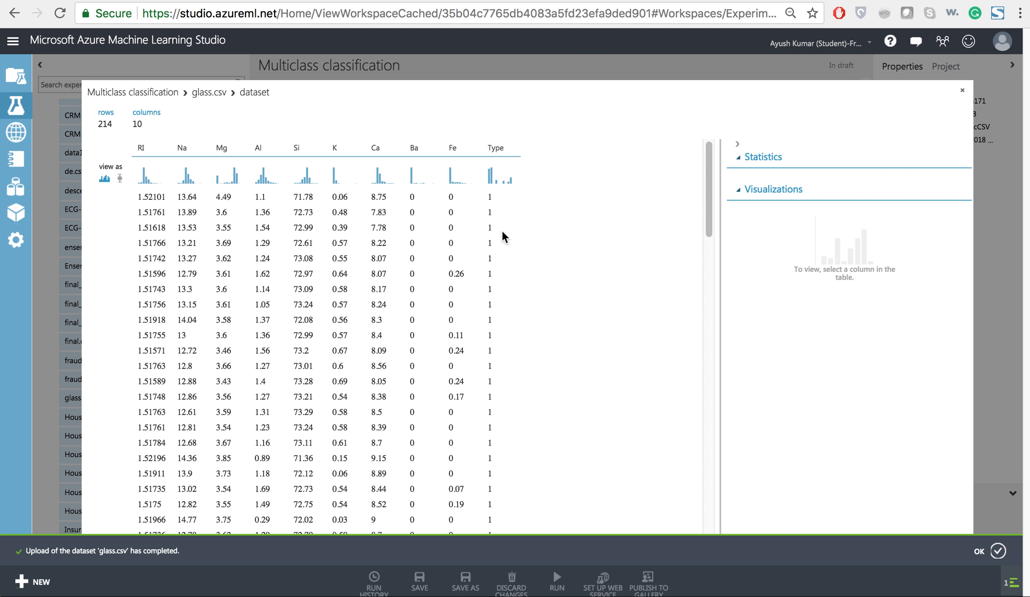
Examine the statistics and histograms of the individual glass.csv columns, from RI through Fe to the Type column.
left_click(188, 212)
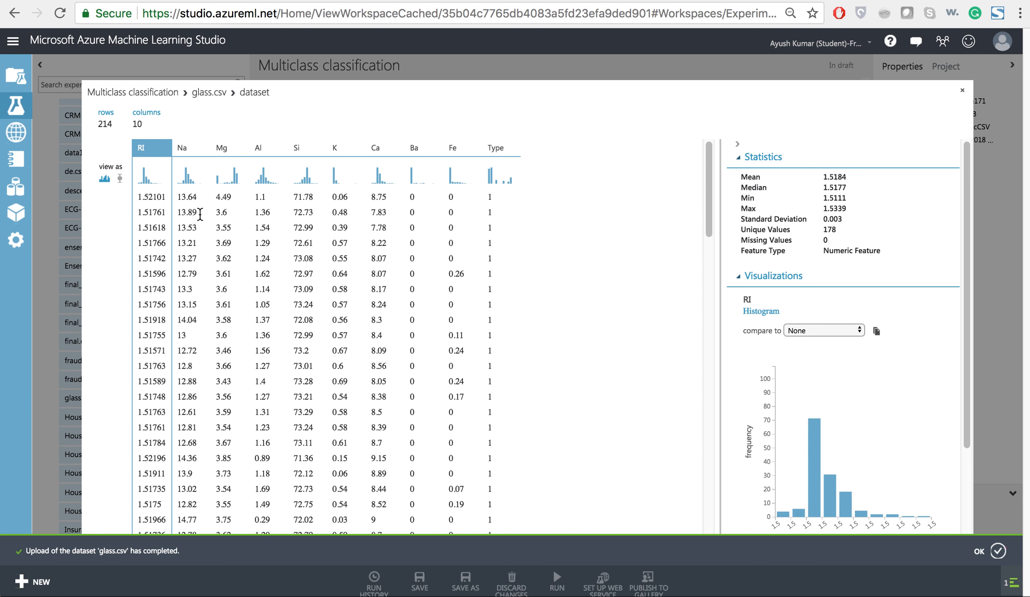
left_click(222, 213)
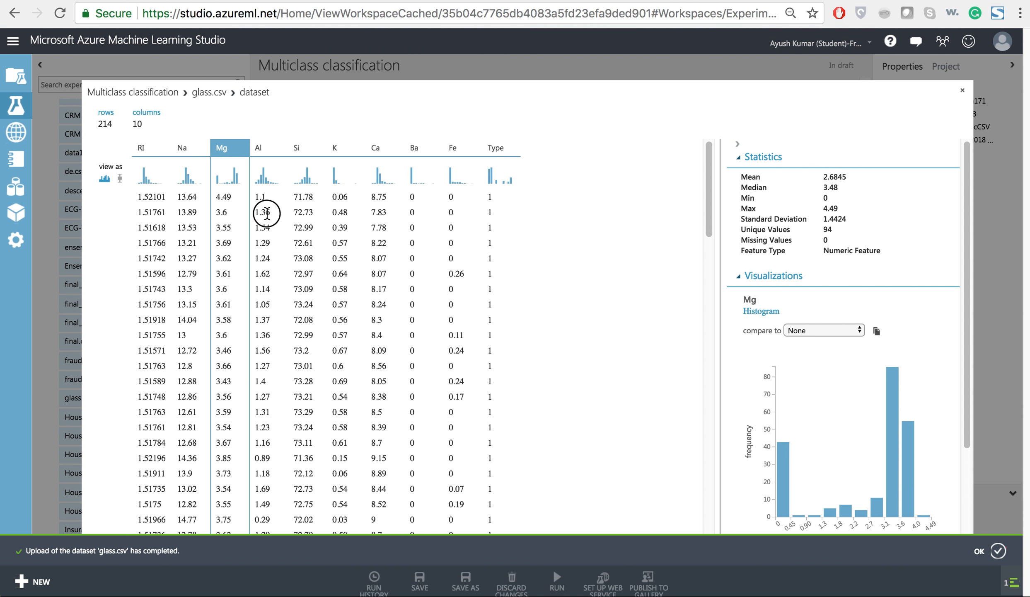
left_click(271, 213)
left_click(320, 217)
left_click(344, 213)
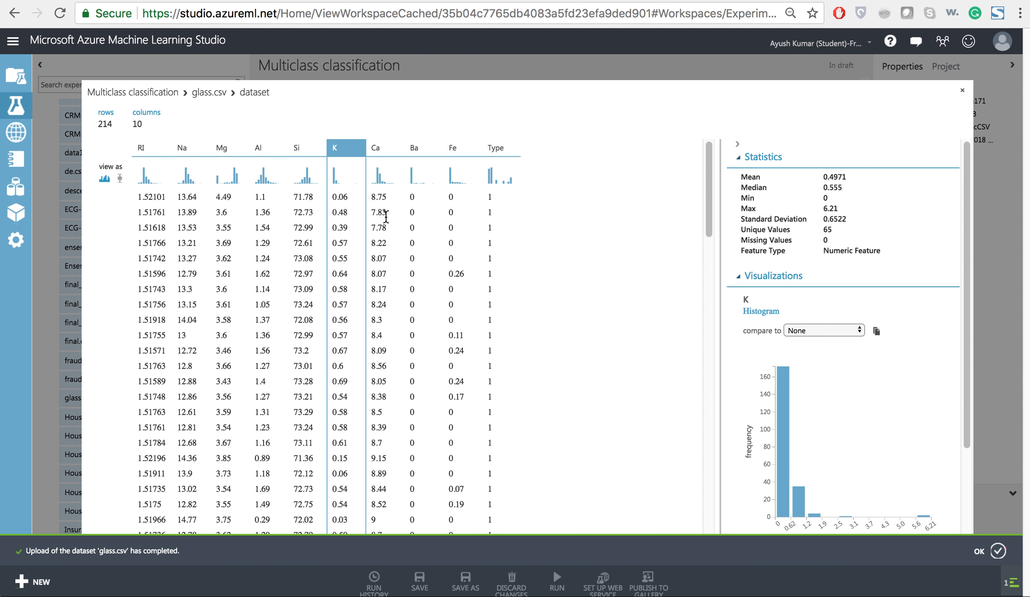
left_click(386, 213)
left_click(414, 220)
left_click(459, 228)
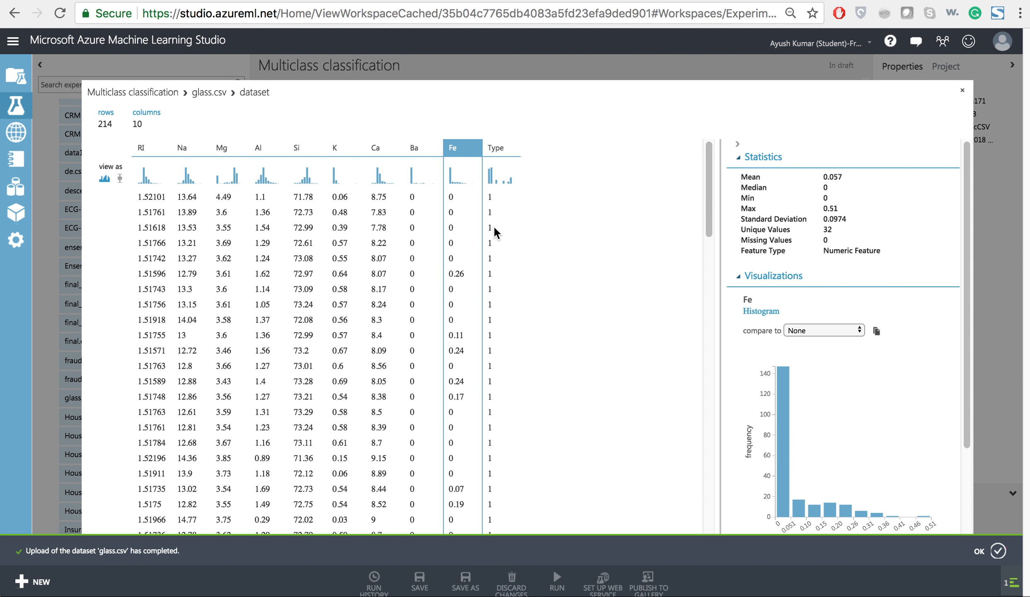
left_click(494, 231)
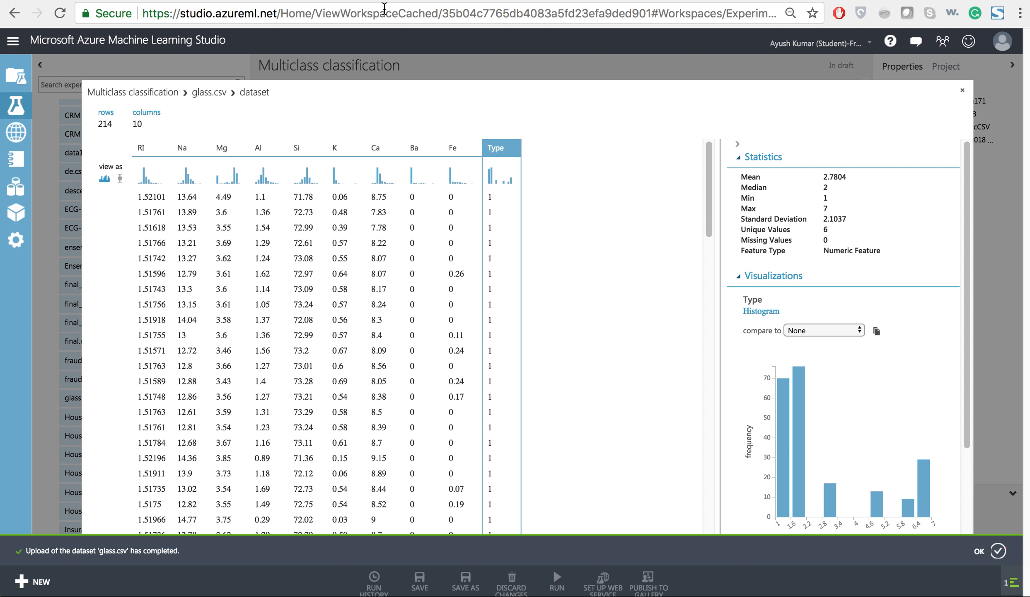
Check the glass type class descriptions on the Kaggle dataset page and close the glass.csv visualization in Machine Learning Studio.
left_click(365, 0)
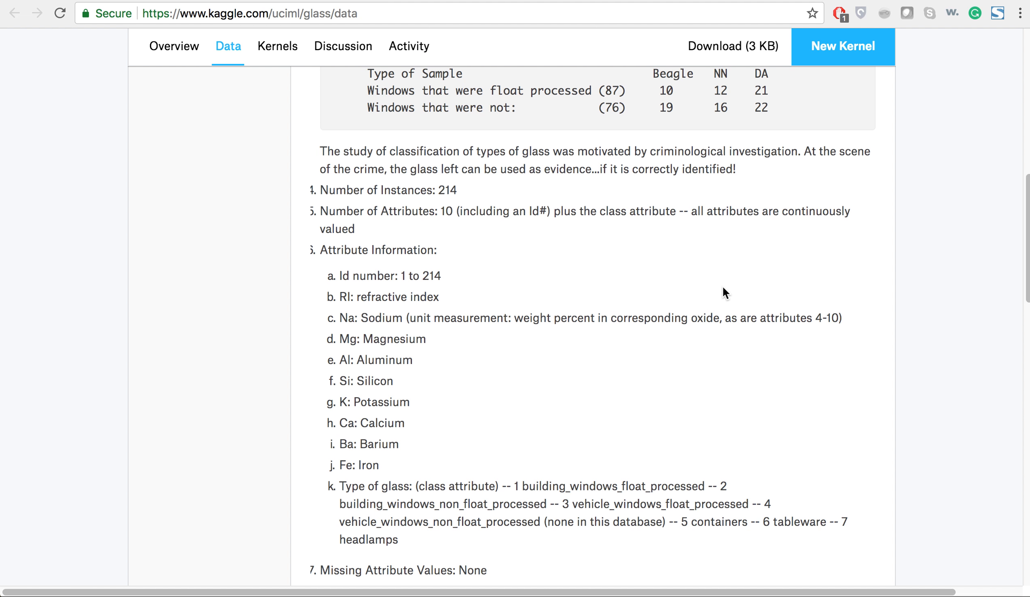
left_click(680, 521)
left_click_drag(680, 522, 340, 521)
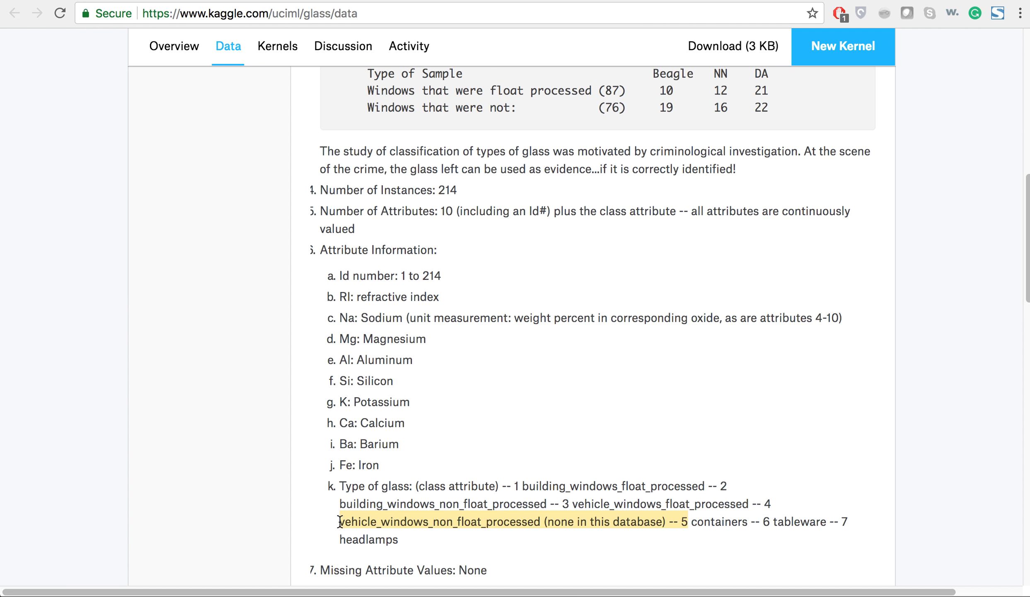
key("ctrl+Tab")
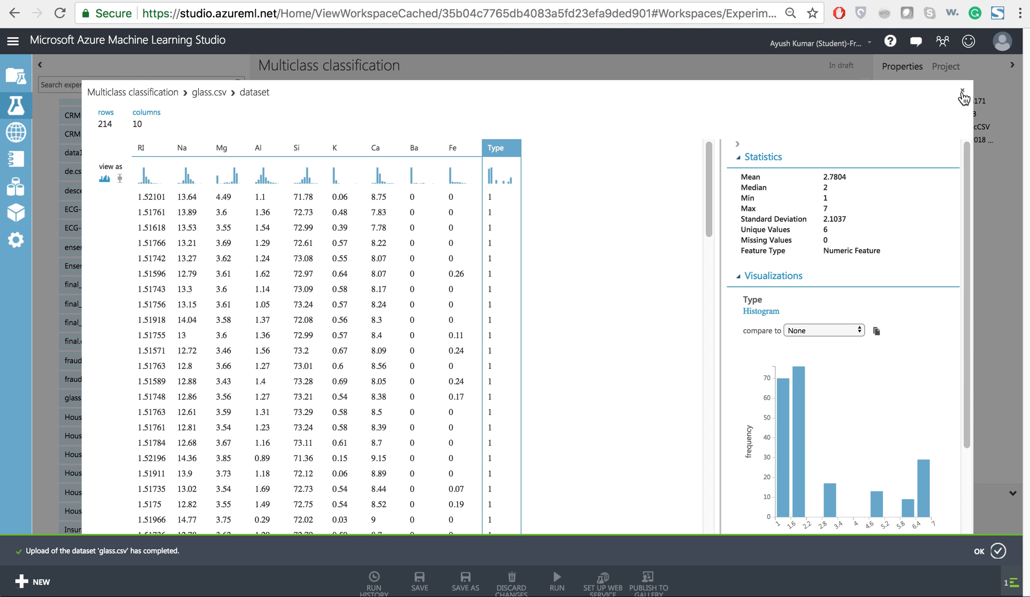
left_click(962, 92)
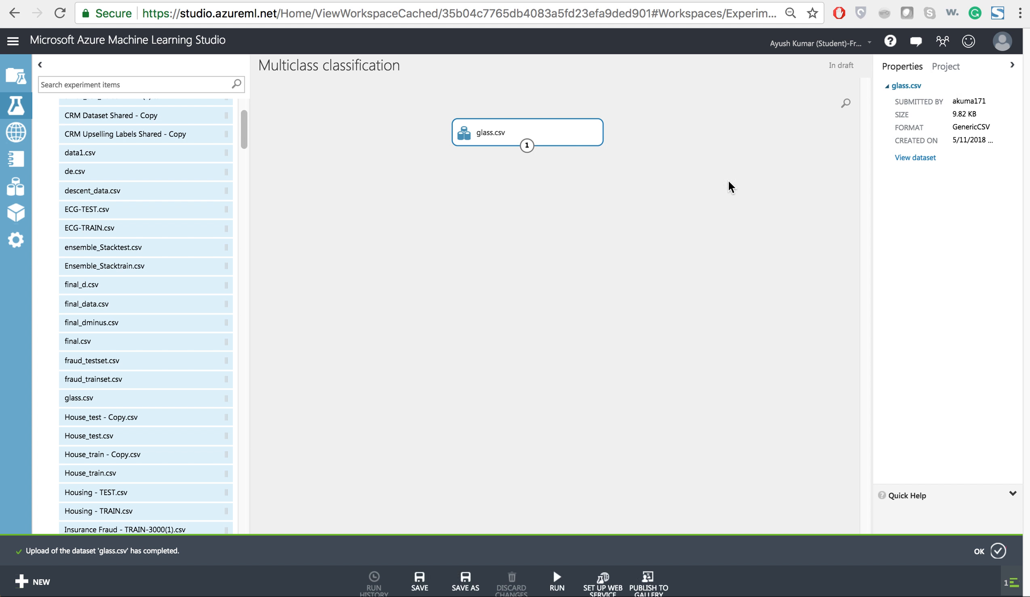
Add an Edit Metadata module below glass.csv and connect the dataset's output to its input.
left_click(194, 80)
type("edit")
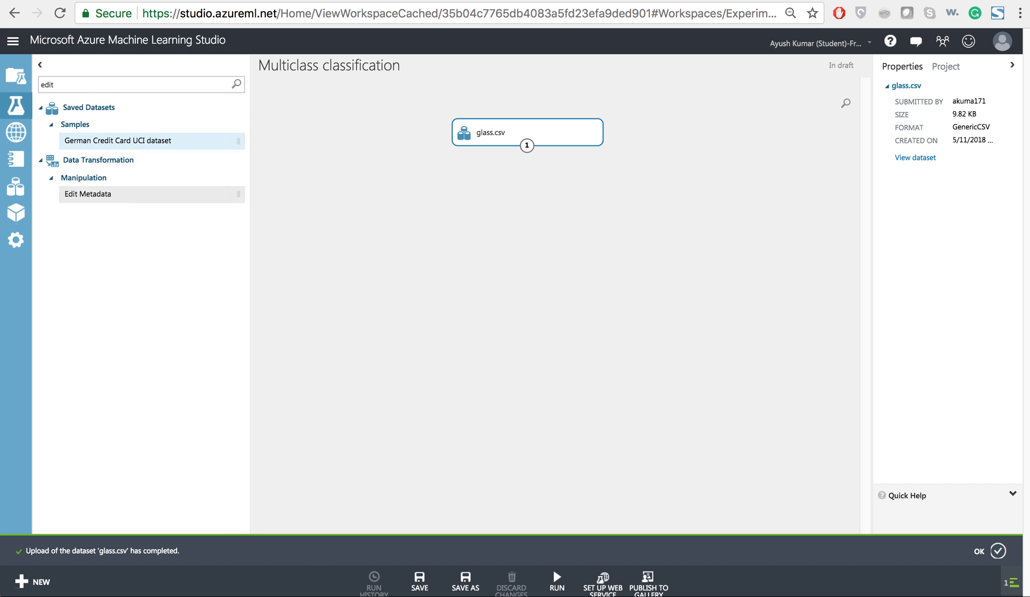
left_click_drag(104, 194, 550, 198)
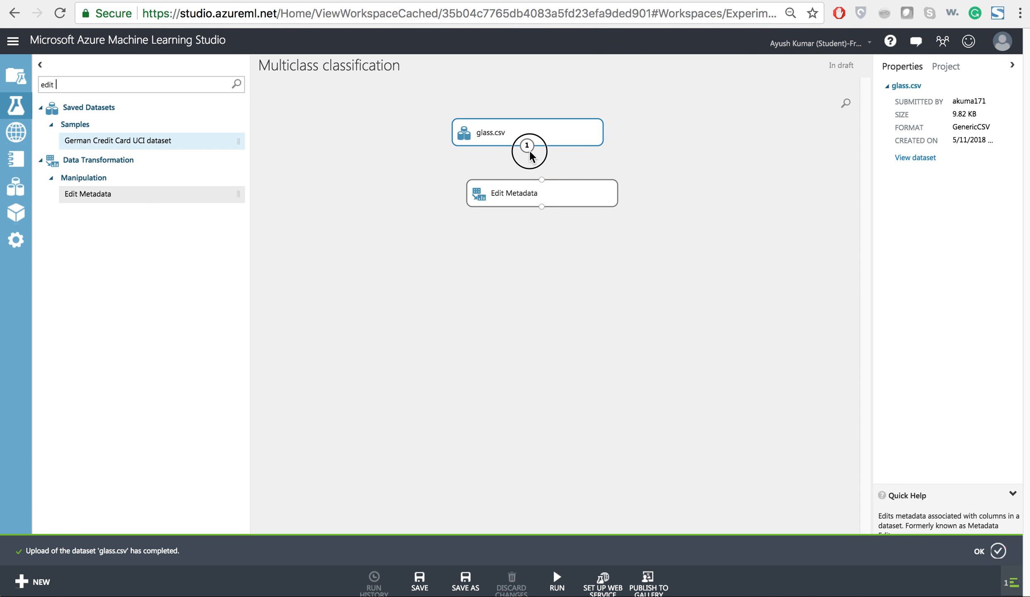
left_click(547, 183)
left_click_drag(527, 146, 541, 184)
Select the Type column as the column to be edited by the Edit Metadata module.
left_click(558, 197)
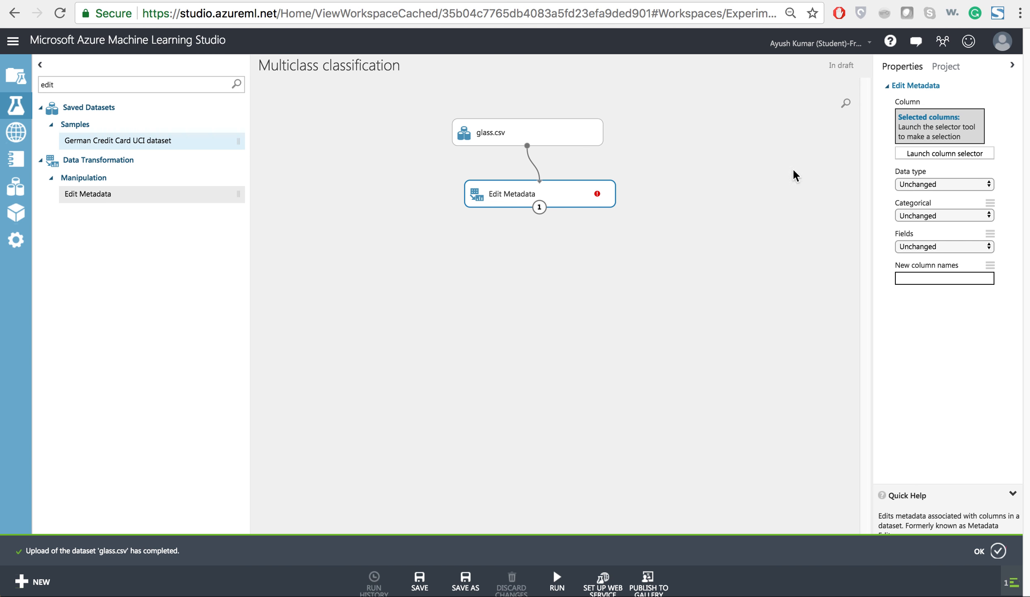
left_click(925, 155)
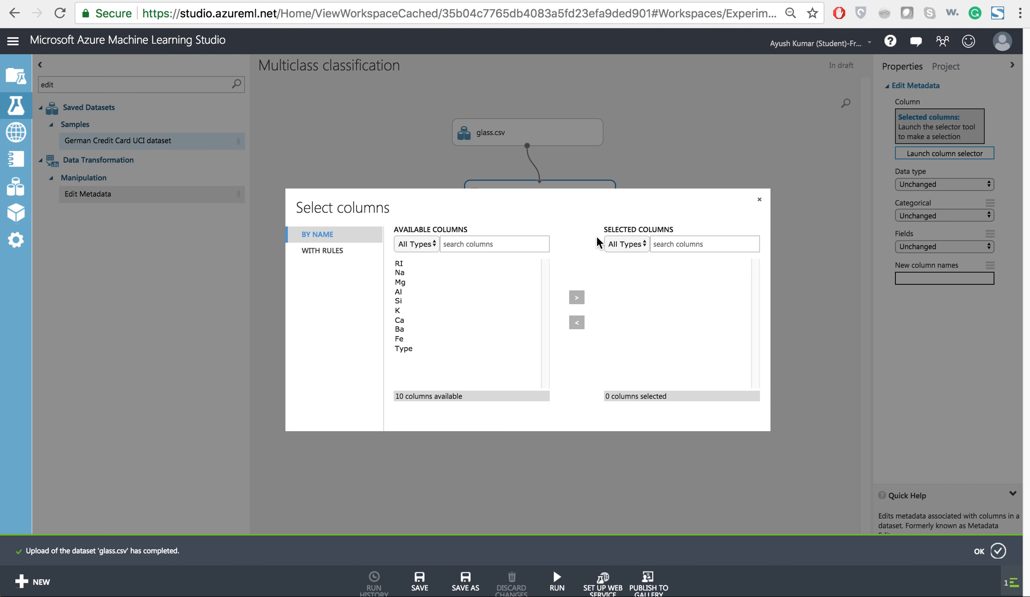
left_click(402, 348)
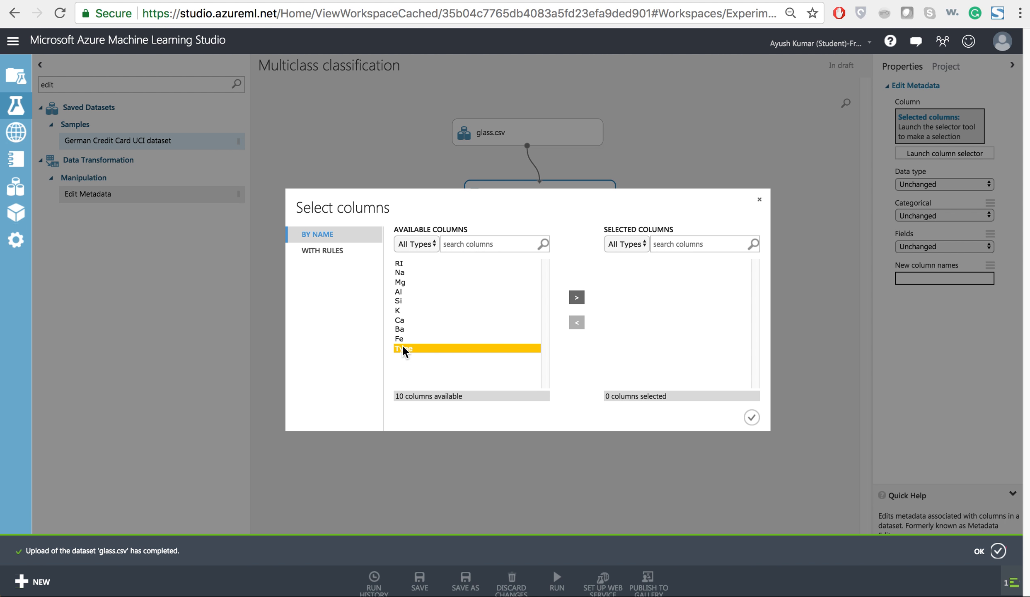
left_click(576, 298)
left_click(748, 417)
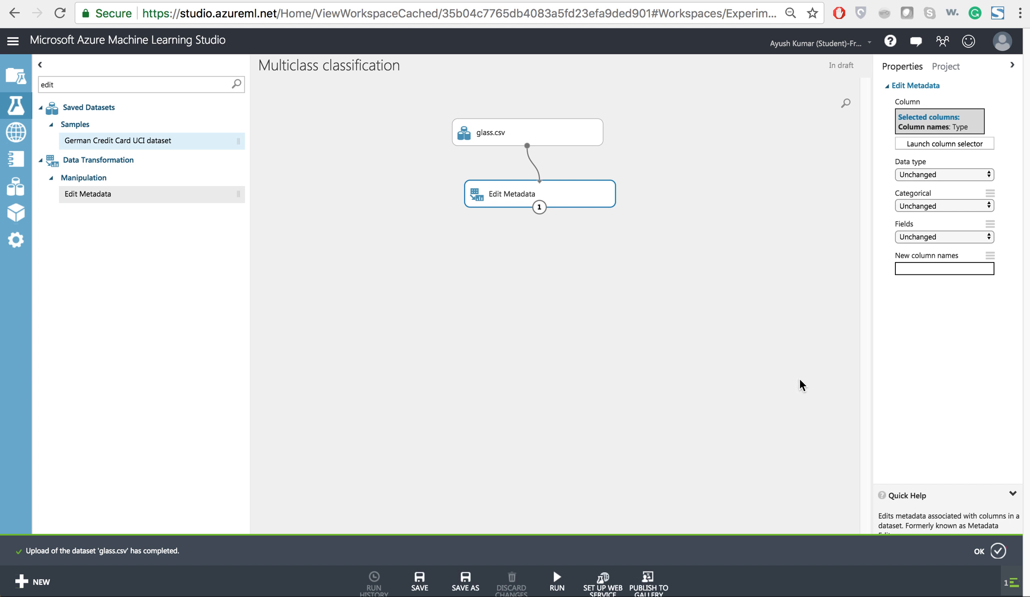
Make the selected Type column categorical in the Edit Metadata module.
left_click(924, 210)
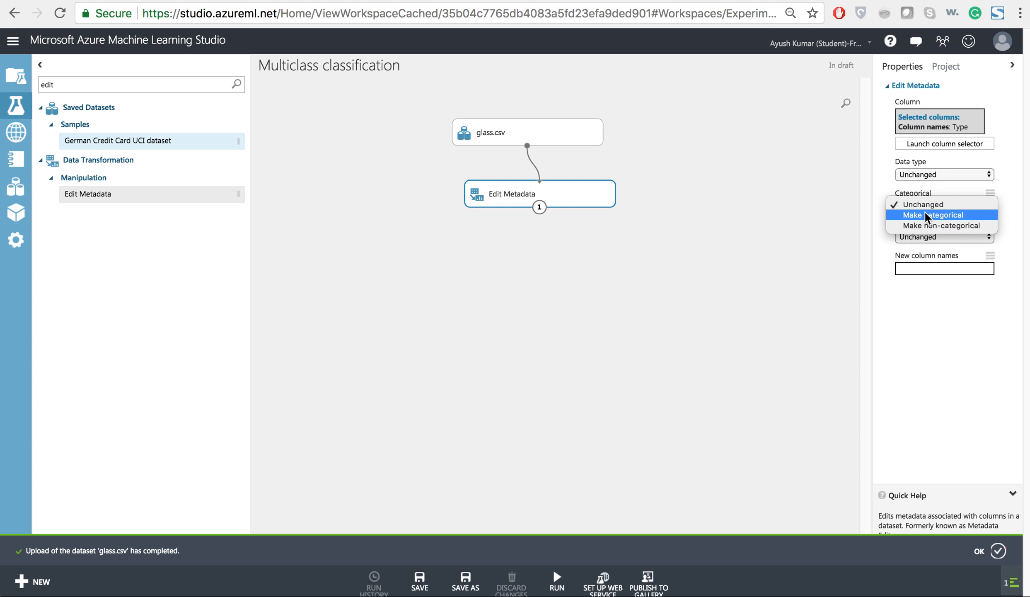
left_click(925, 213)
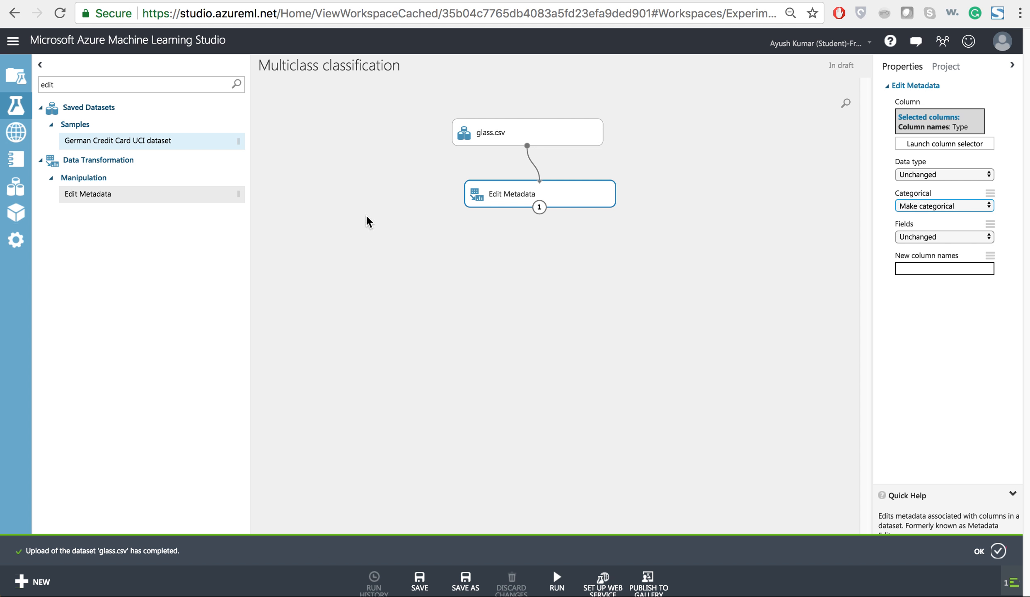
Add a Split Data module below Edit Metadata and connect the Edit Metadata output to its input.
left_click(123, 89)
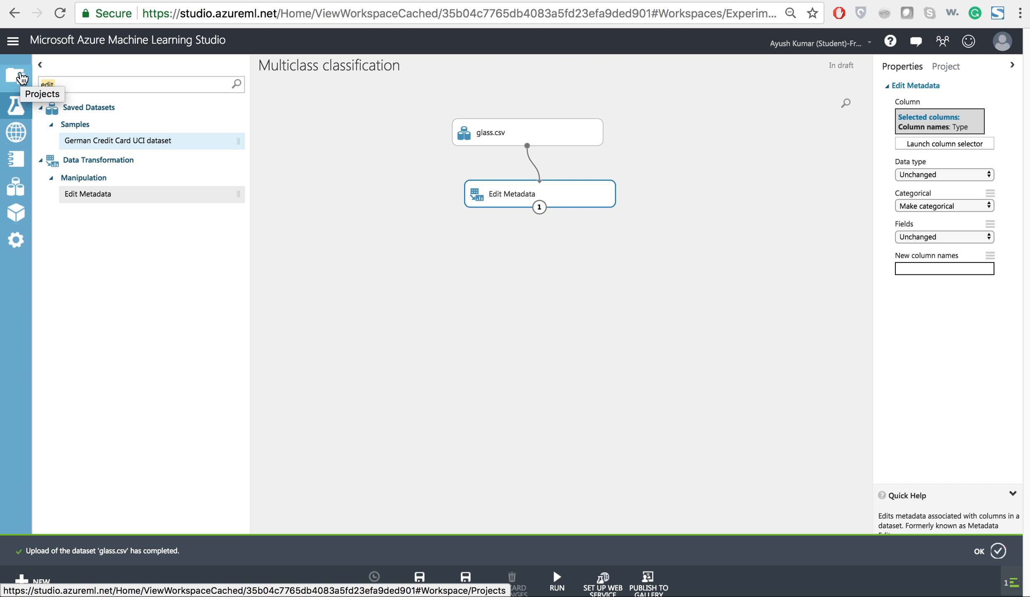
type("split dat")
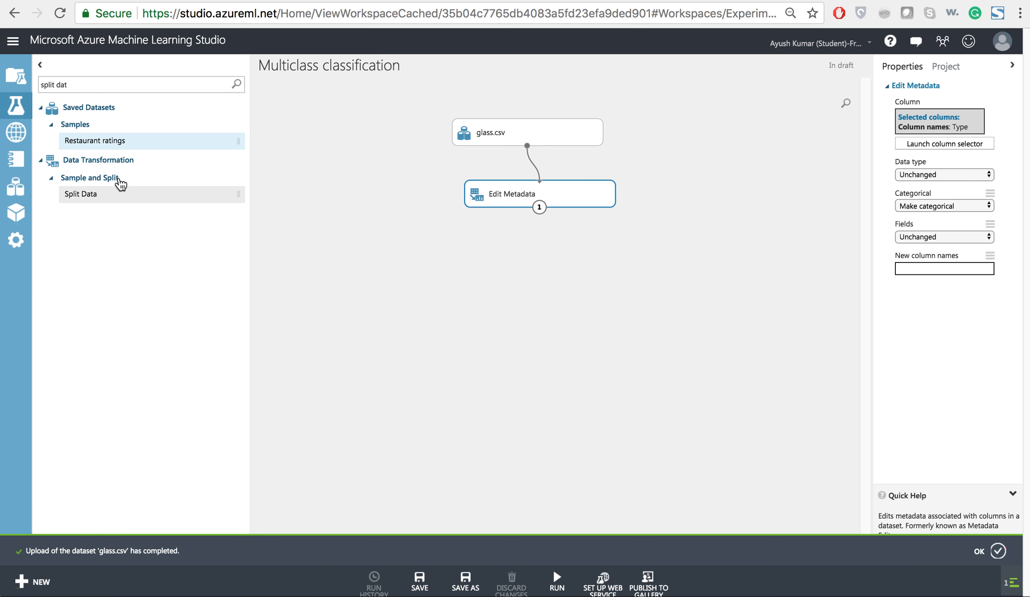
left_click_drag(210, 199, 549, 252)
left_click_drag(539, 207, 546, 245)
Set the fraction of rows in the first output of Split Data to 0.7.
left_click(961, 146)
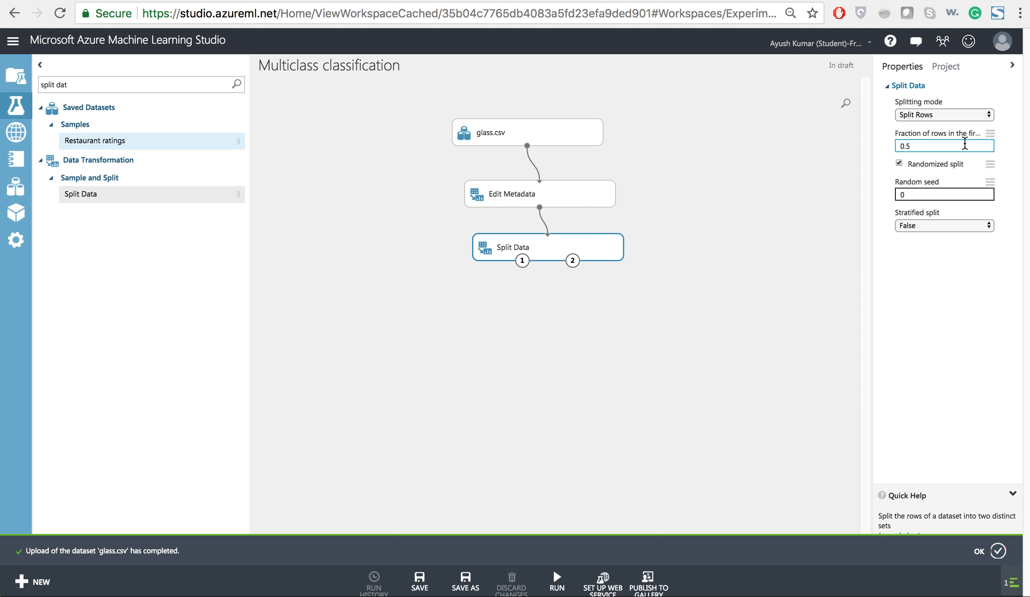
key("BackSpace")
type("7")
Find the multiclass algorithms and add a Multiclass Decision Forest module beside and below Split Data.
left_click(106, 84)
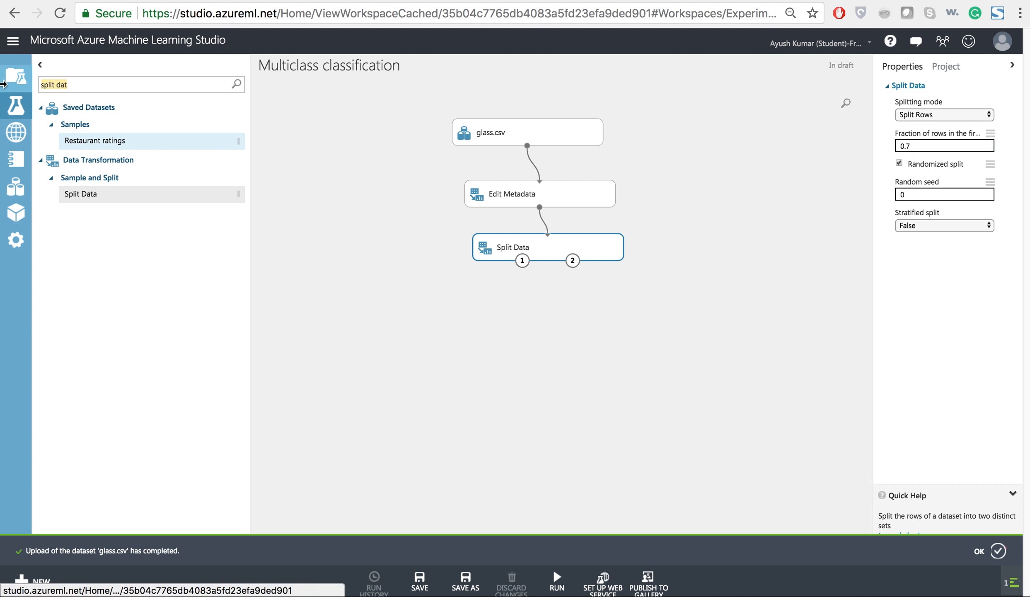
type("multi")
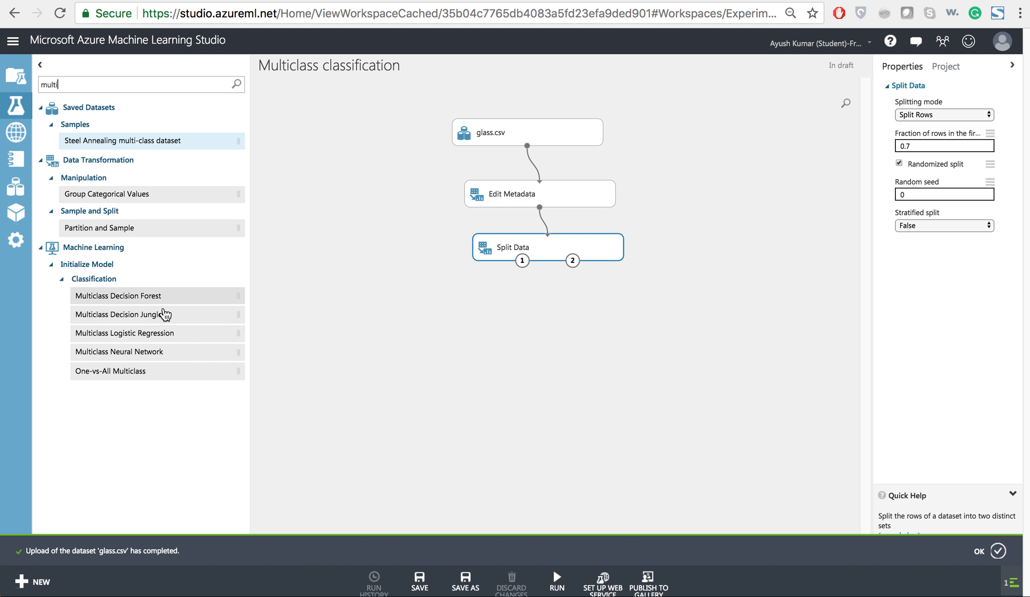
left_click_drag(159, 296, 374, 294)
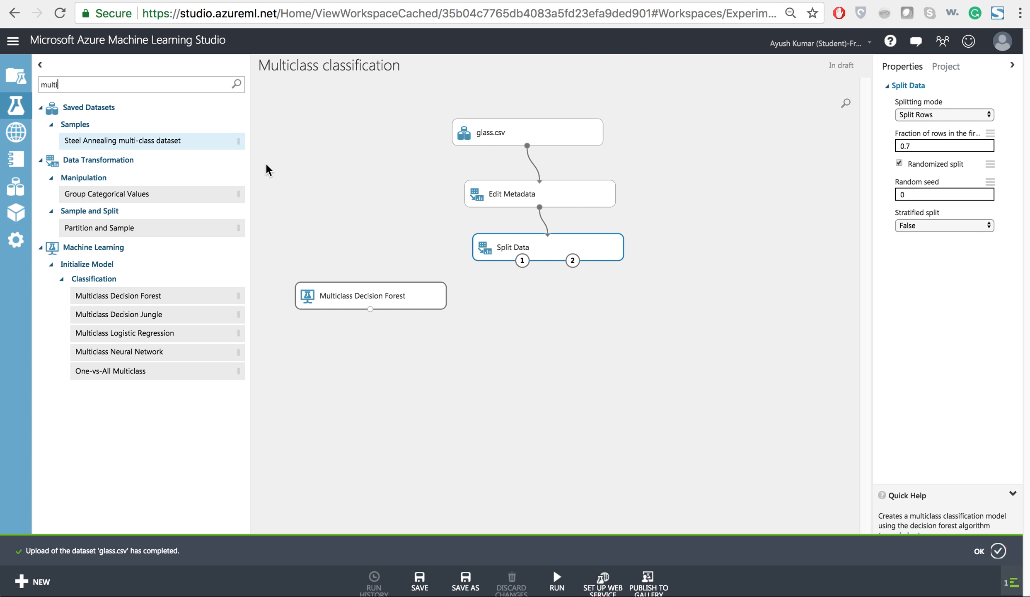
Add a Train Model module and feed it the Multiclass Decision Forest and the first output of Split Data.
left_click_drag(142, 83, 4, 85)
type("tr")
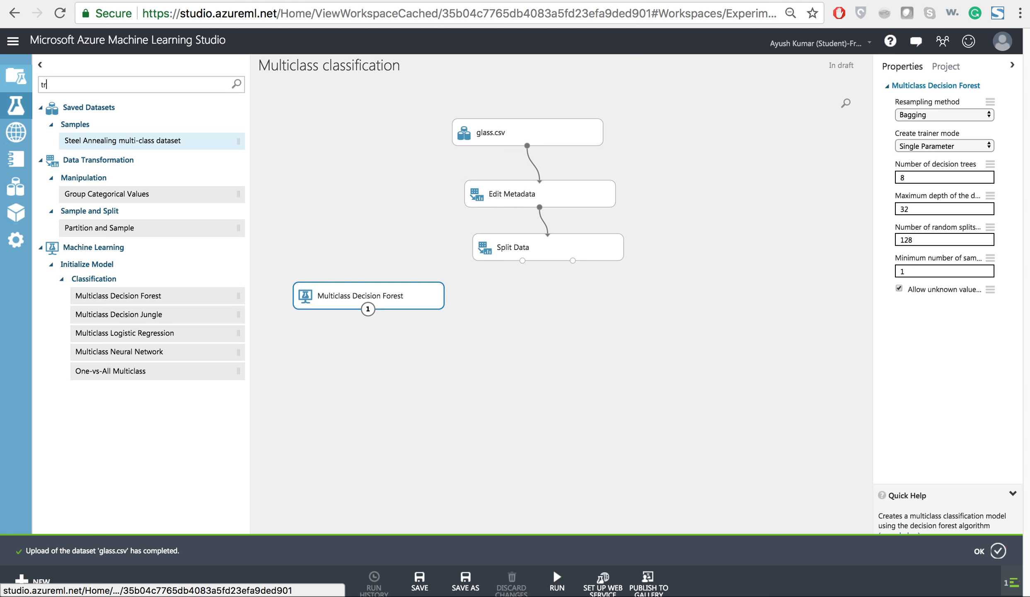
type("ain model")
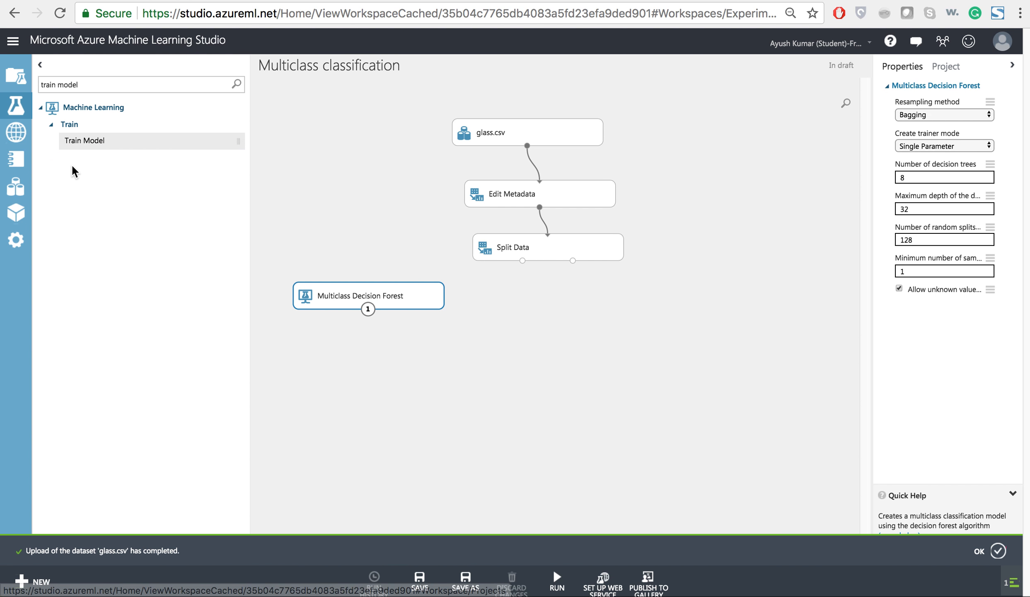
left_click_drag(66, 141, 437, 352)
left_click_drag(368, 309, 417, 338)
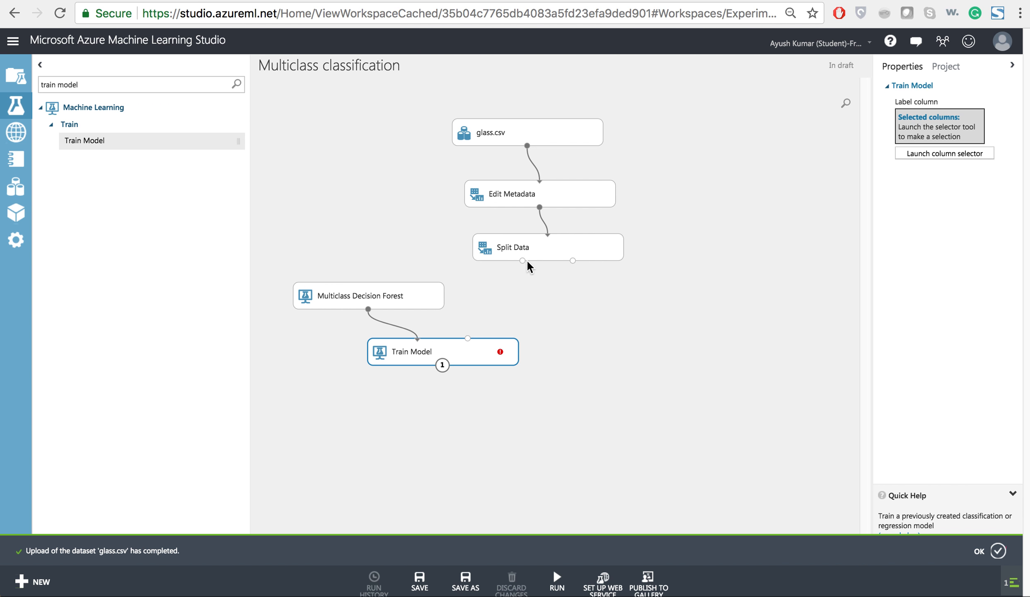
left_click_drag(522, 260, 472, 356)
Select Type as the label column of the Train Model module.
left_click(933, 161)
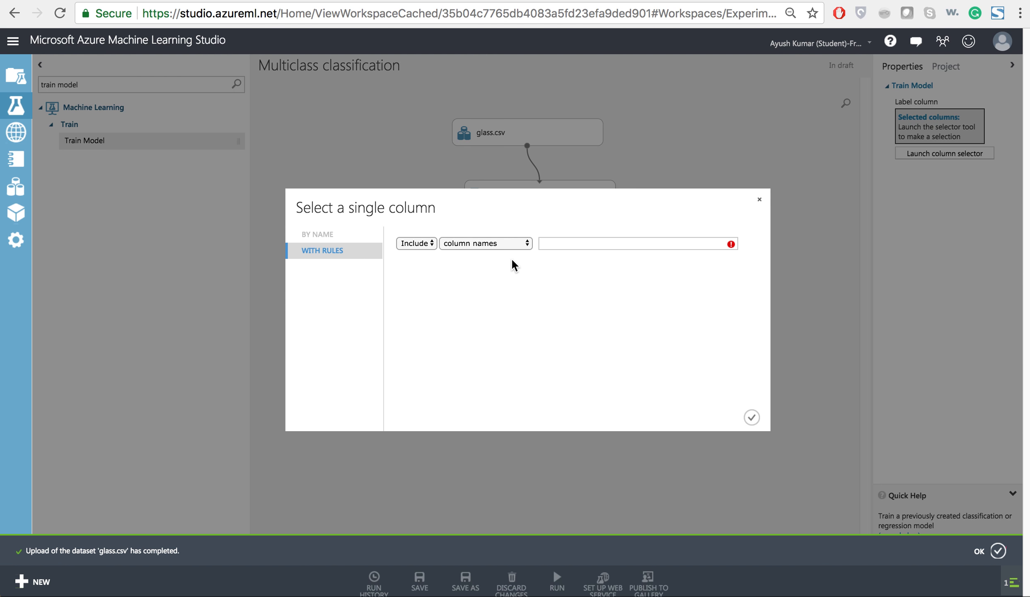
left_click(553, 244)
type("type")
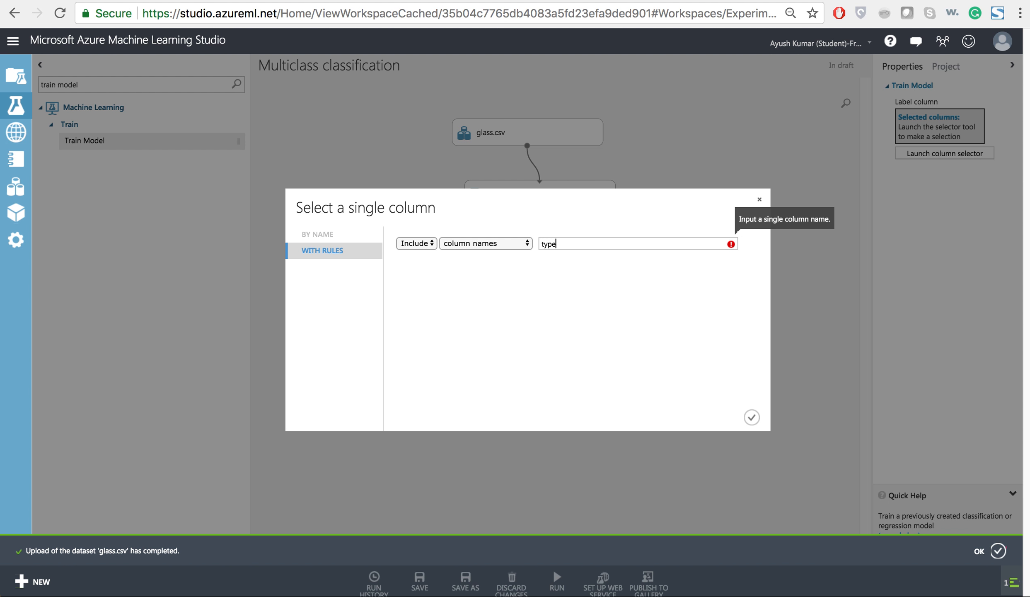
left_click(591, 258)
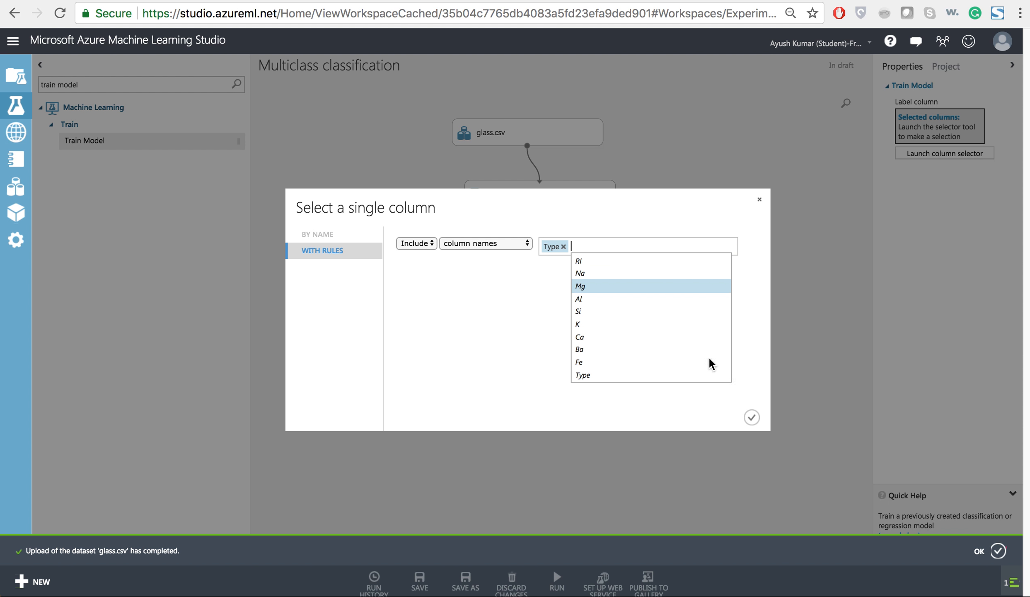
left_click(752, 416)
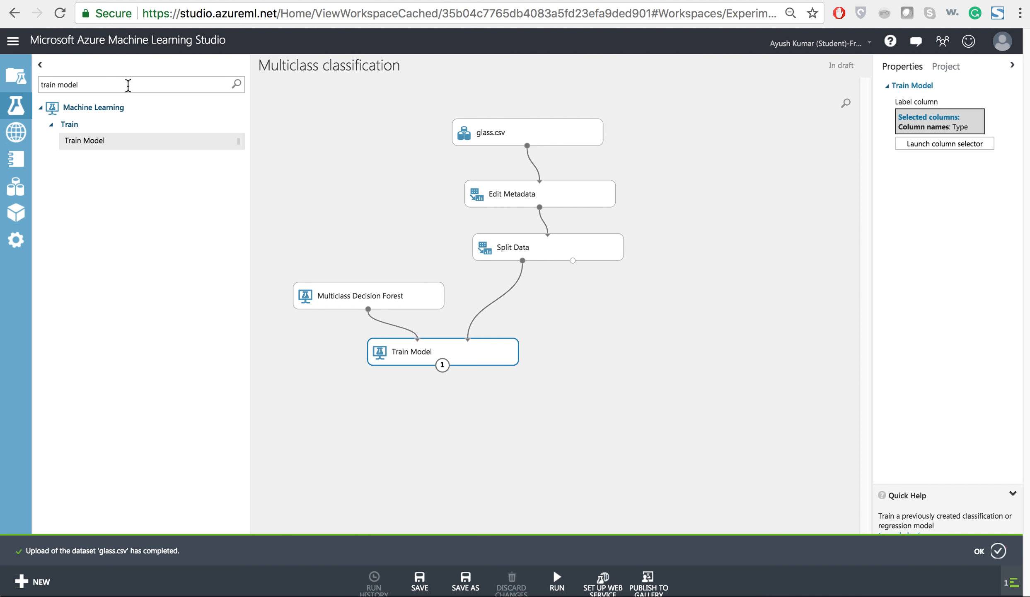
Add a Score Model module and feed it the trained model and the second output of Split Data.
left_click(95, 85)
left_click_drag(95, 85, 2, 85)
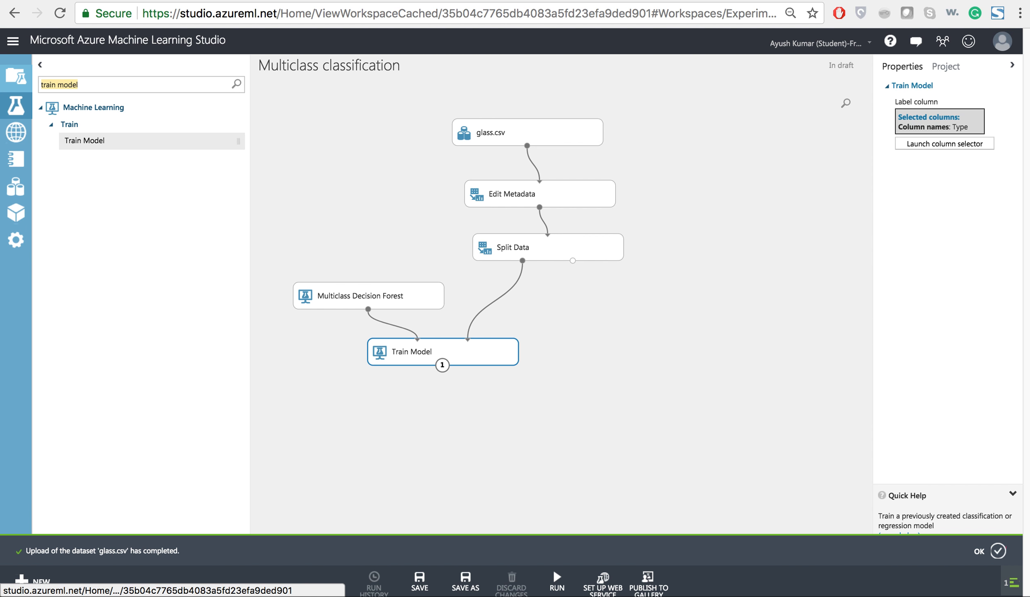
type("score model")
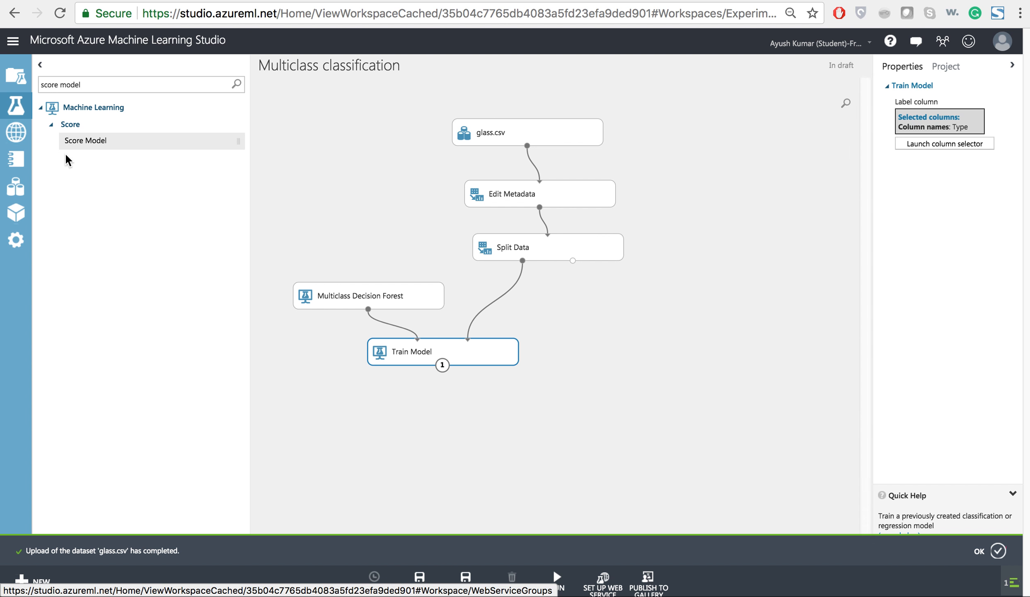
left_click_drag(111, 146, 497, 400)
left_click_drag(442, 364, 472, 391)
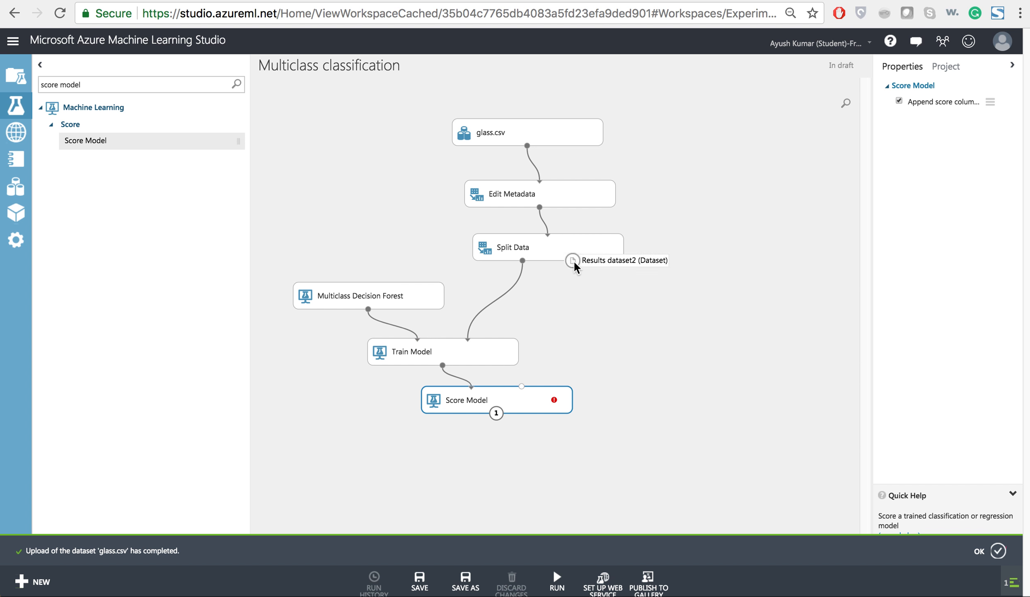
left_click_drag(573, 260, 523, 390)
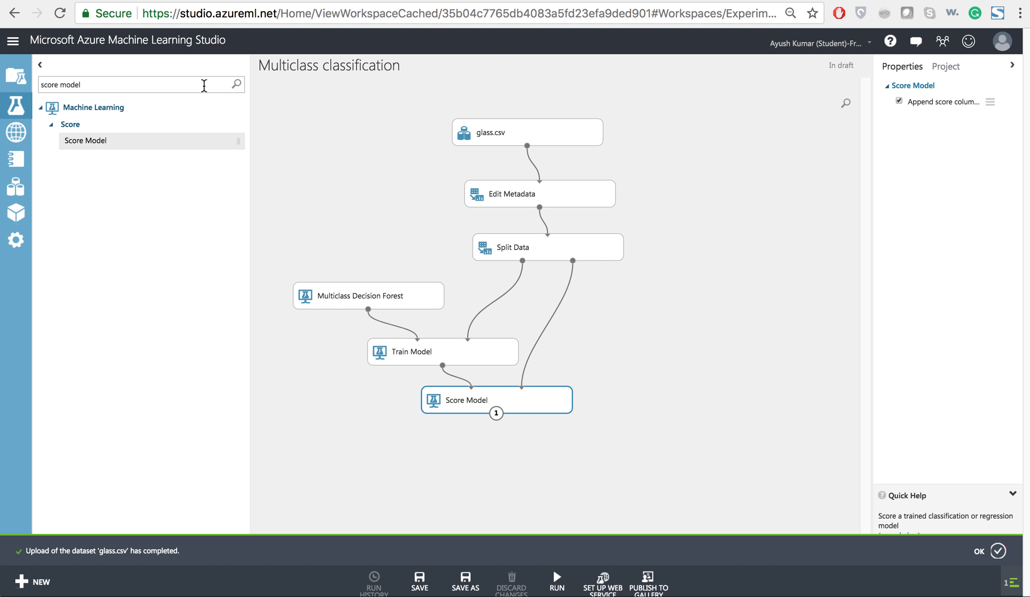
Add an Evaluate Model module below Score Model and connect the Score Model output to its first input.
left_click_drag(202, 85, 13, 85)
type("evalu")
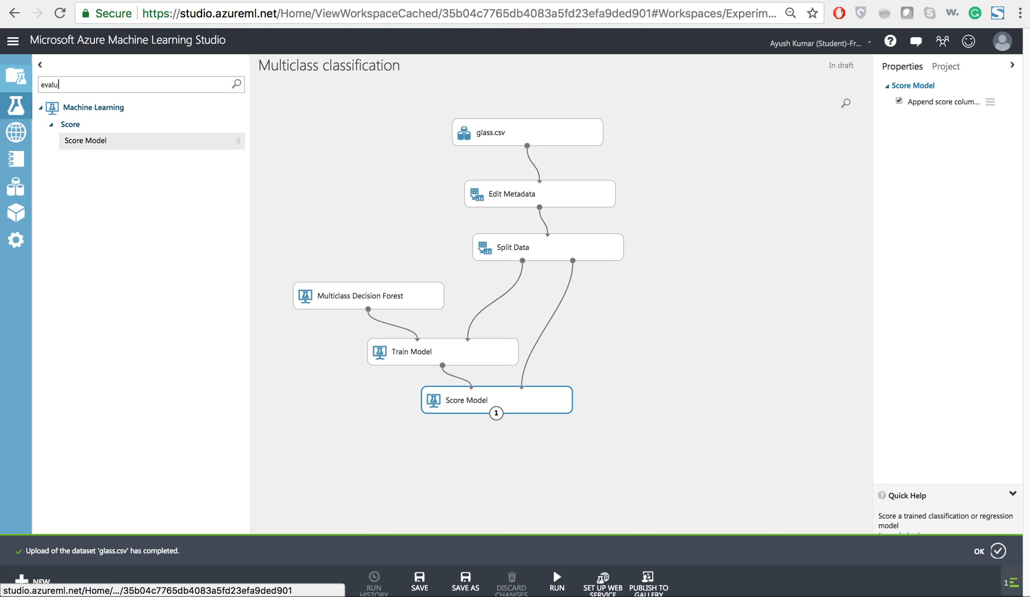
left_click_drag(115, 161, 500, 464)
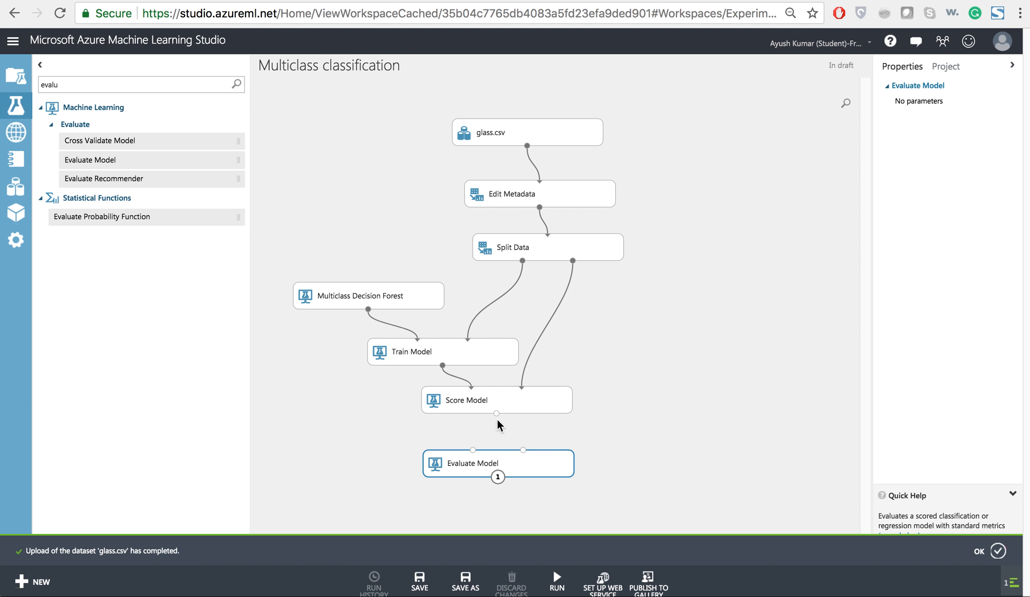
left_click_drag(496, 412, 470, 456)
Run the experiment and dismiss the glass.csv upload notification.
mouse_move(567, 582)
left_click(563, 540)
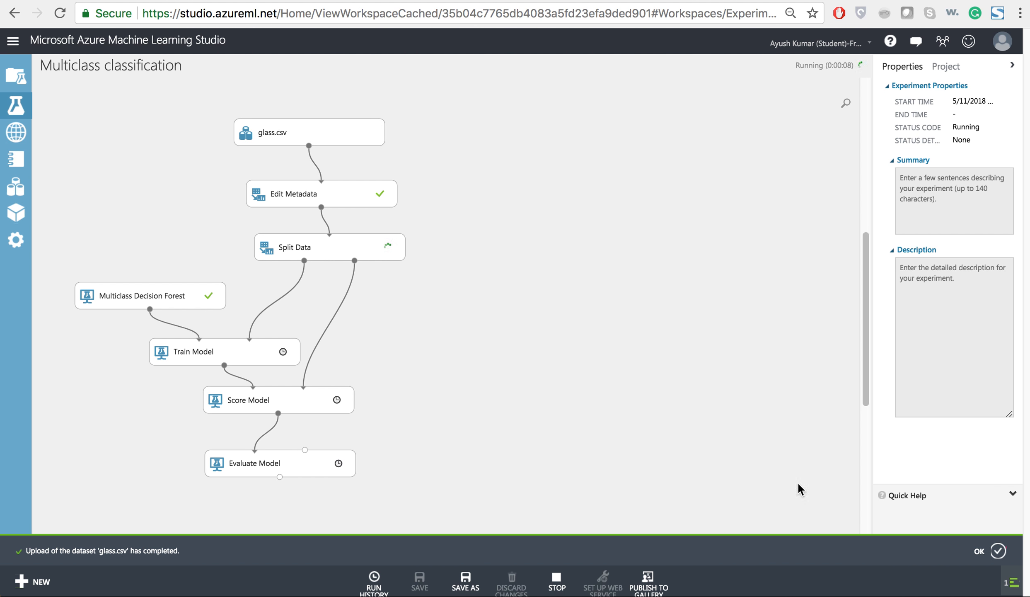
left_click(998, 551)
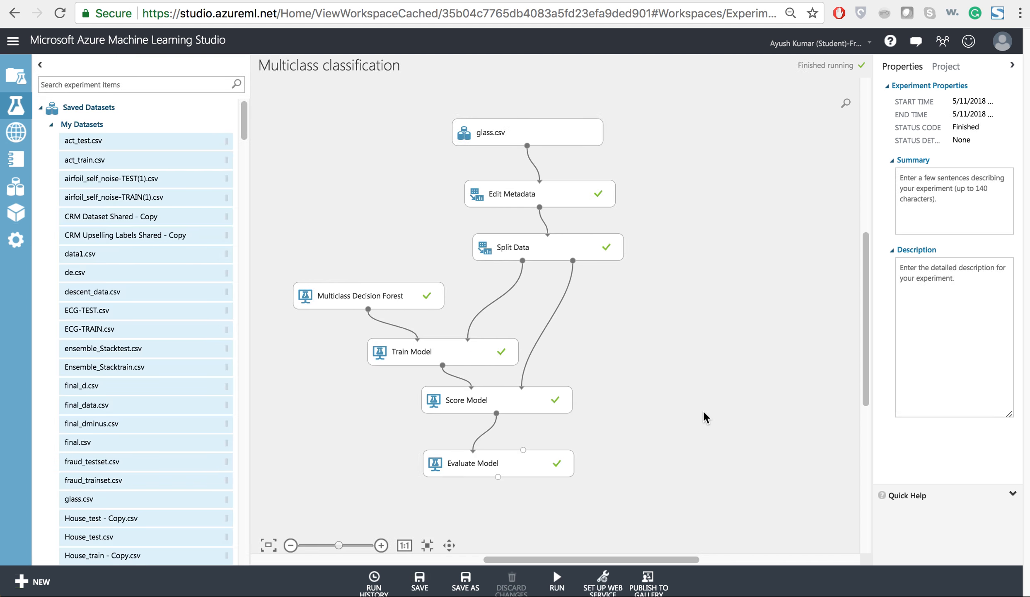
Visualize the Evaluate Model output to examine the overall accuracy and the confusion matrix, and close the evaluation results.
left_click(500, 475)
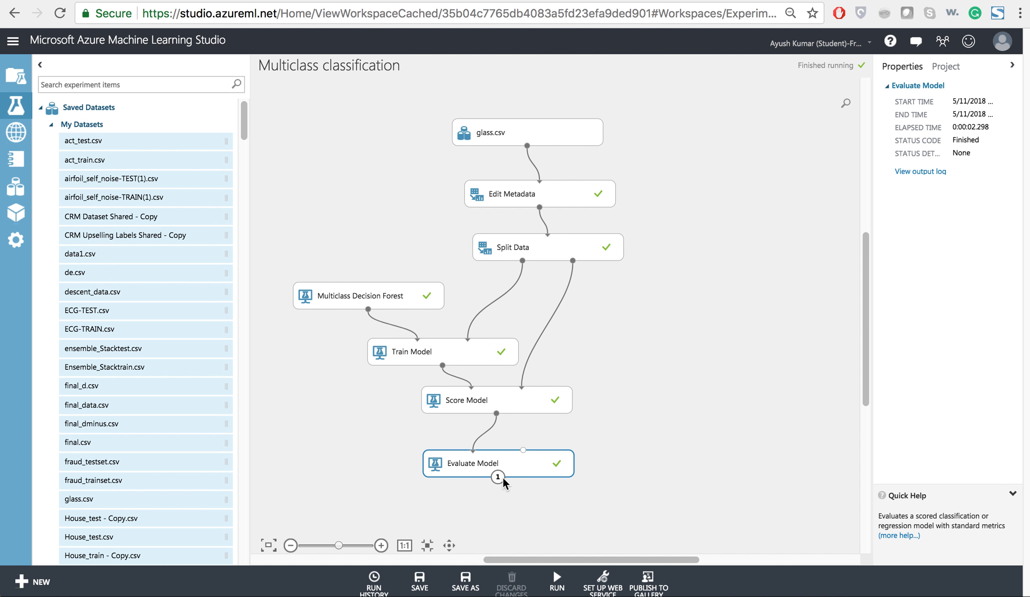
right_click(499, 477)
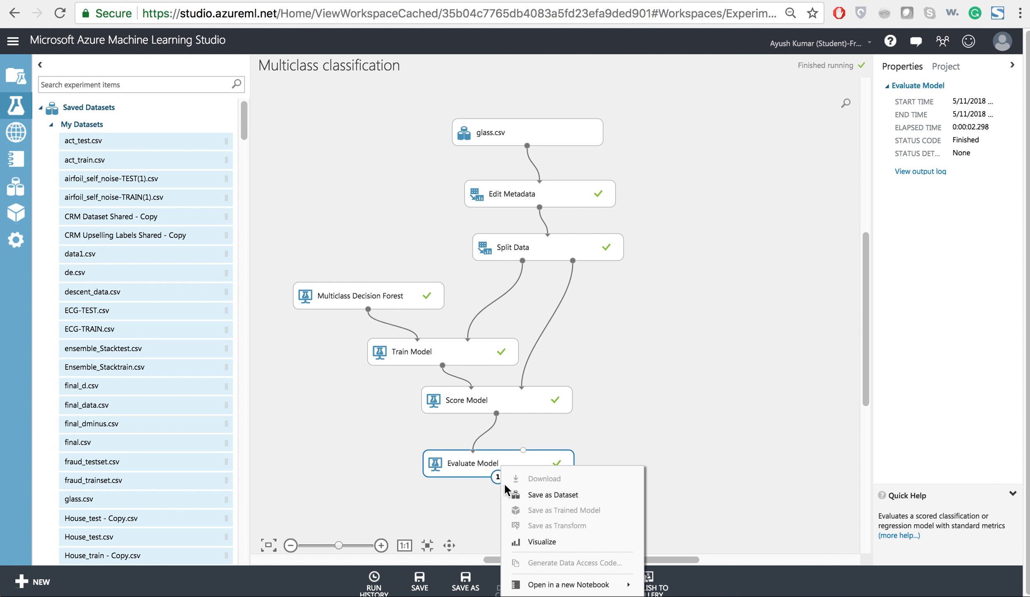
left_click(533, 539)
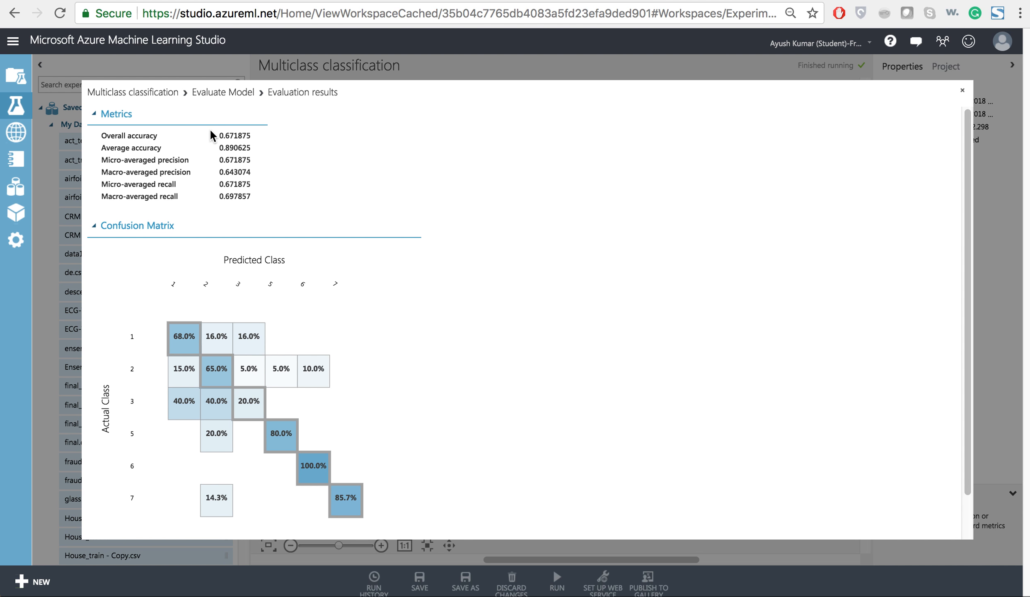
left_click(231, 134)
double_click(231, 134)
scroll(560, 257, "down", 1)
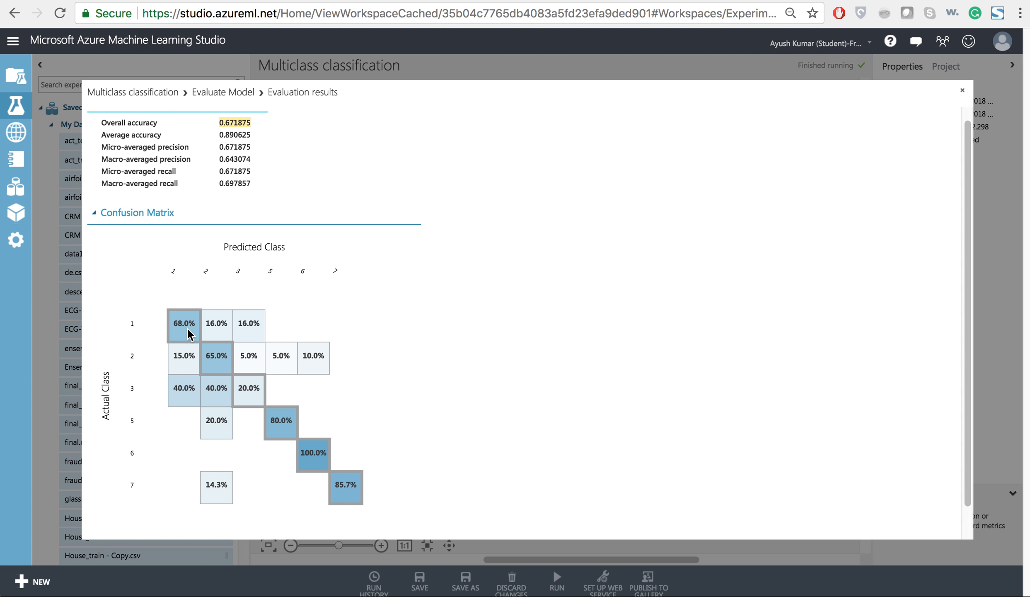
mouse_move(186, 327)
mouse_move(355, 495)
double_click(233, 124)
left_click(628, 162)
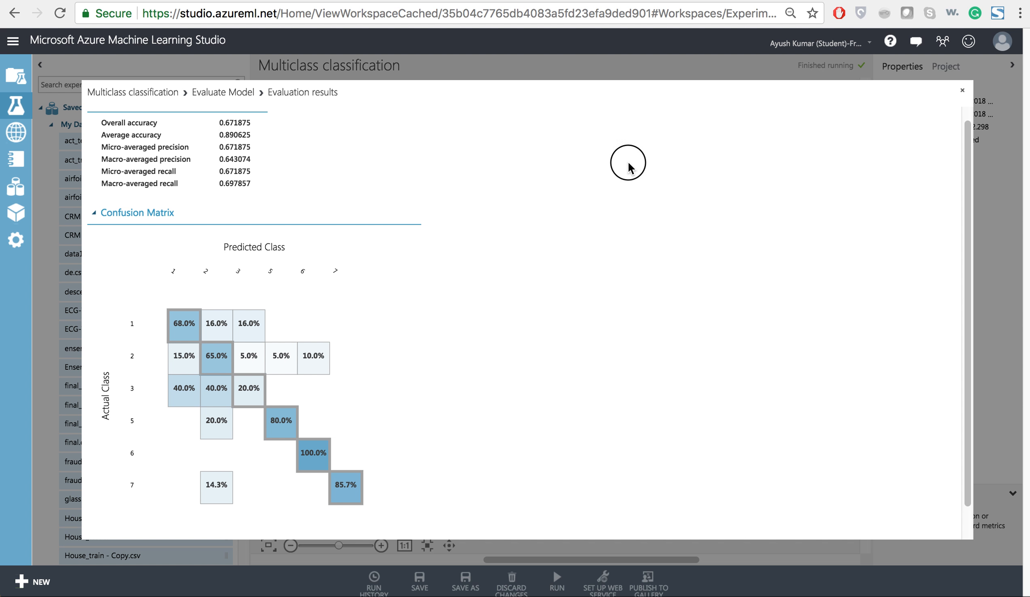
left_click(964, 92)
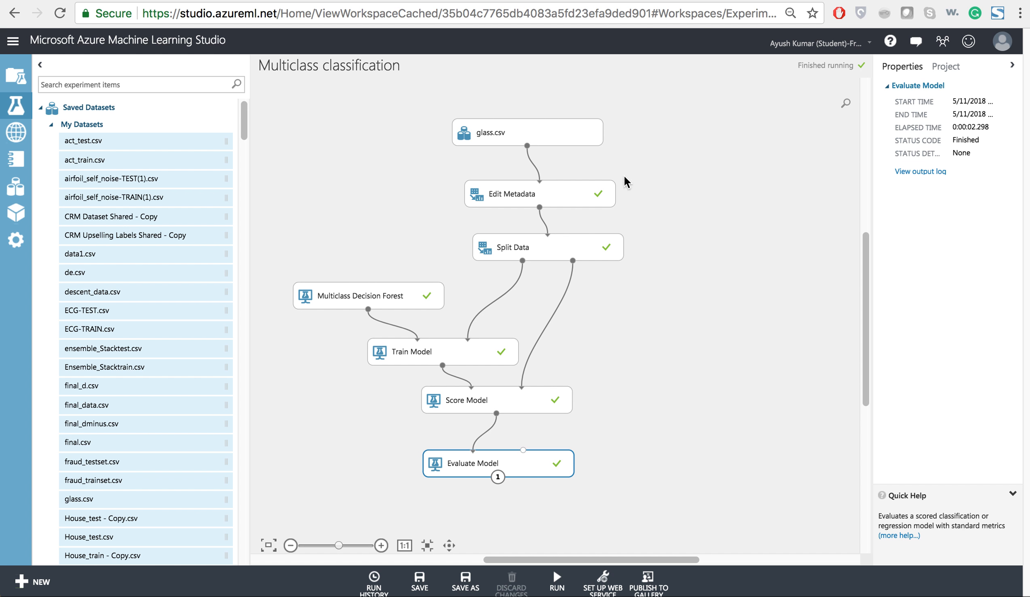
Visualize the glass.csv dataset and examine the statistics and histograms of the feature columns from RI through Ba.
right_click(527, 145)
left_click(559, 176)
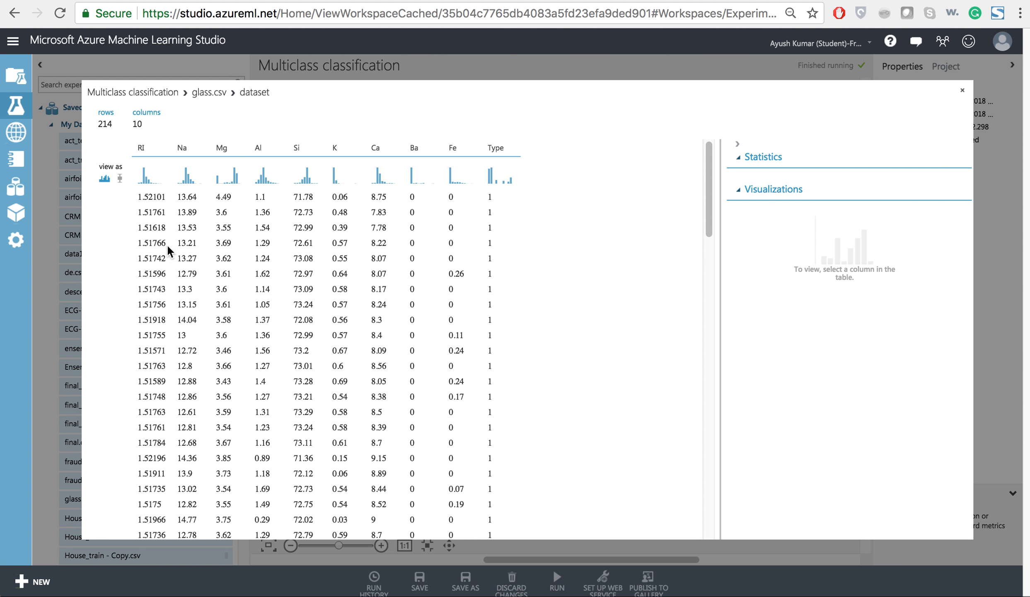
left_click(170, 212)
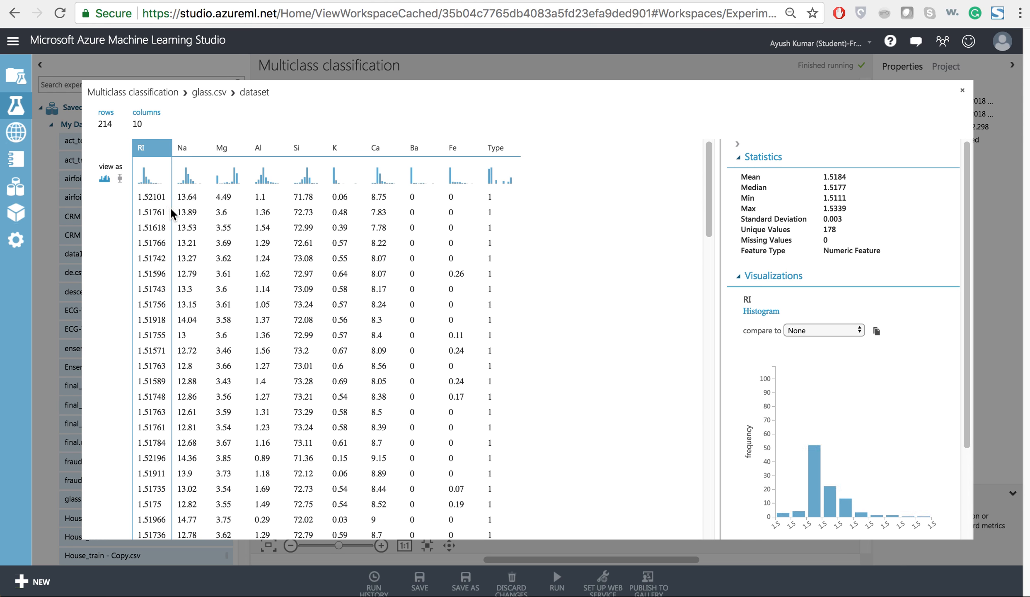
left_click(202, 211)
left_click(223, 210)
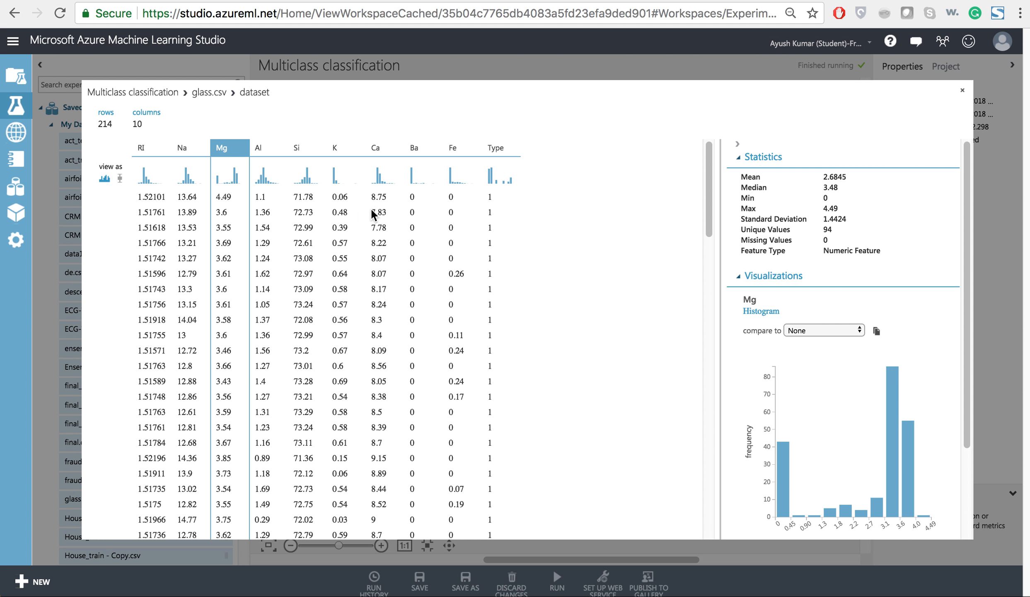
left_click(265, 246)
left_click(309, 248)
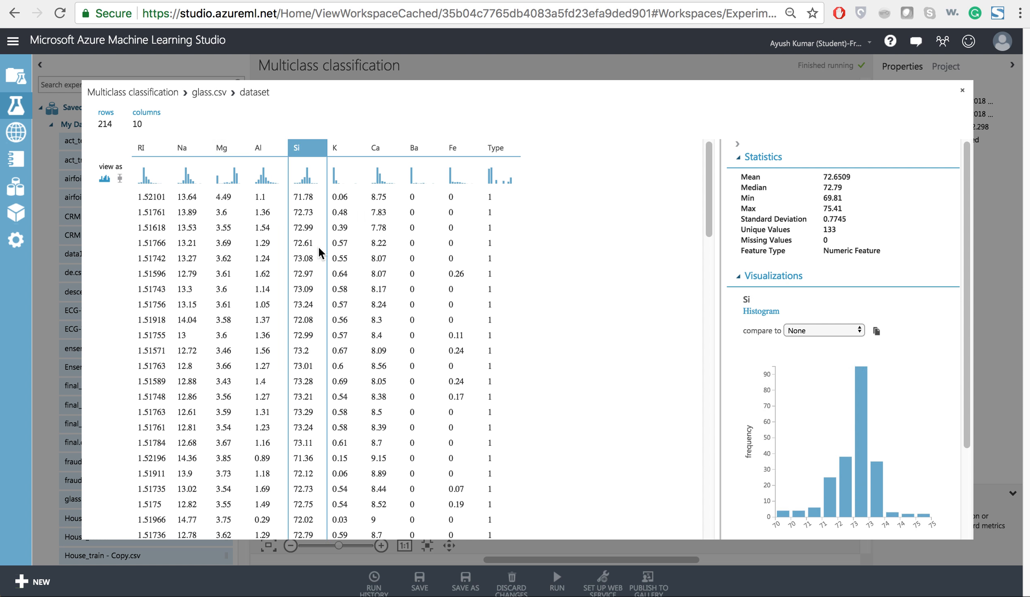
left_click(341, 244)
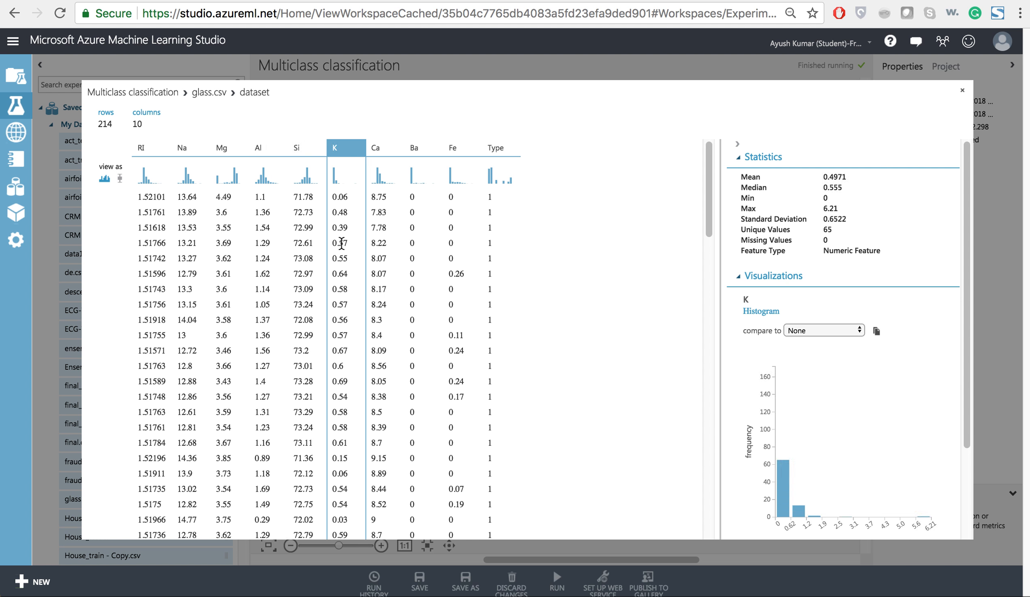
left_click(370, 243)
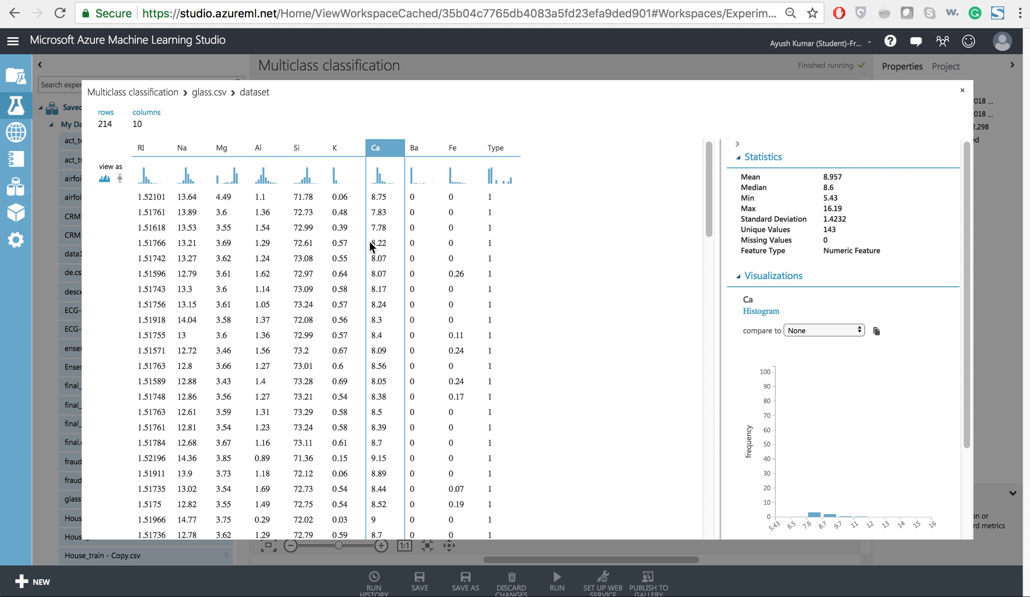
left_click(414, 253)
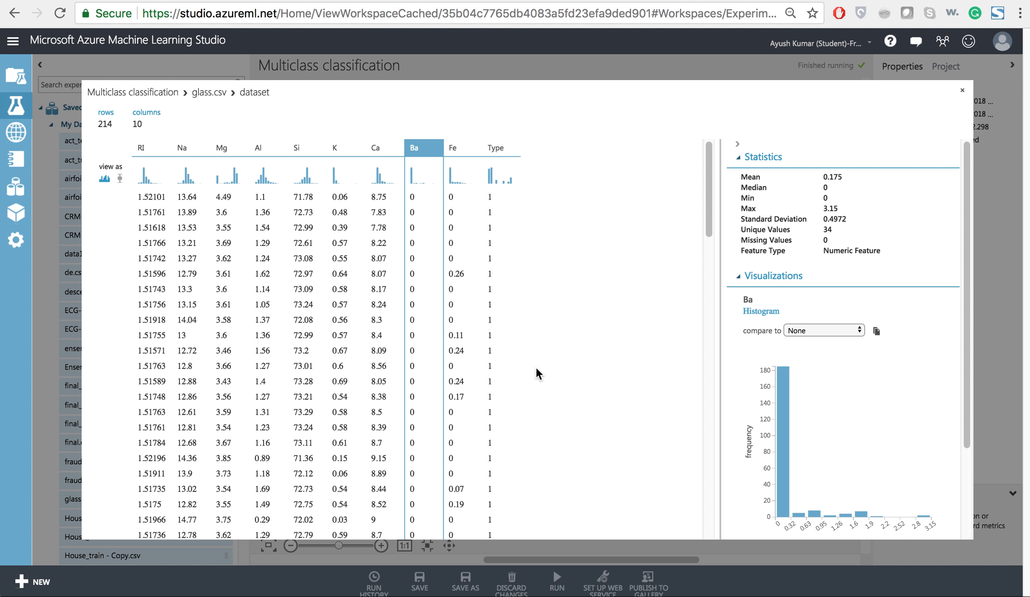
Compare the statistics and histograms of the Fe and Ba columns, and close the dataset view.
left_click(460, 330)
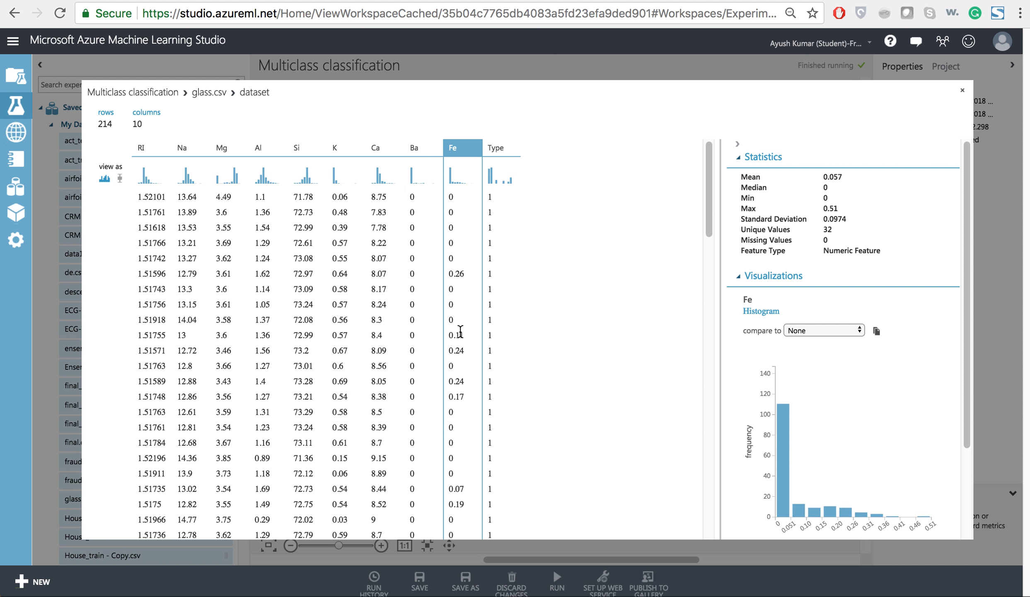
left_click(434, 330)
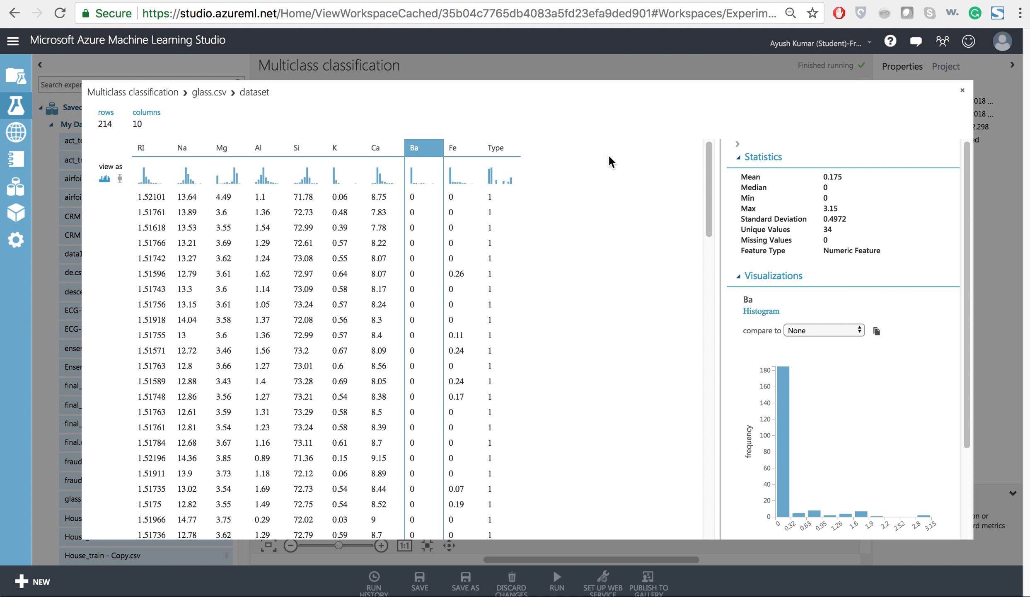
left_click(465, 195)
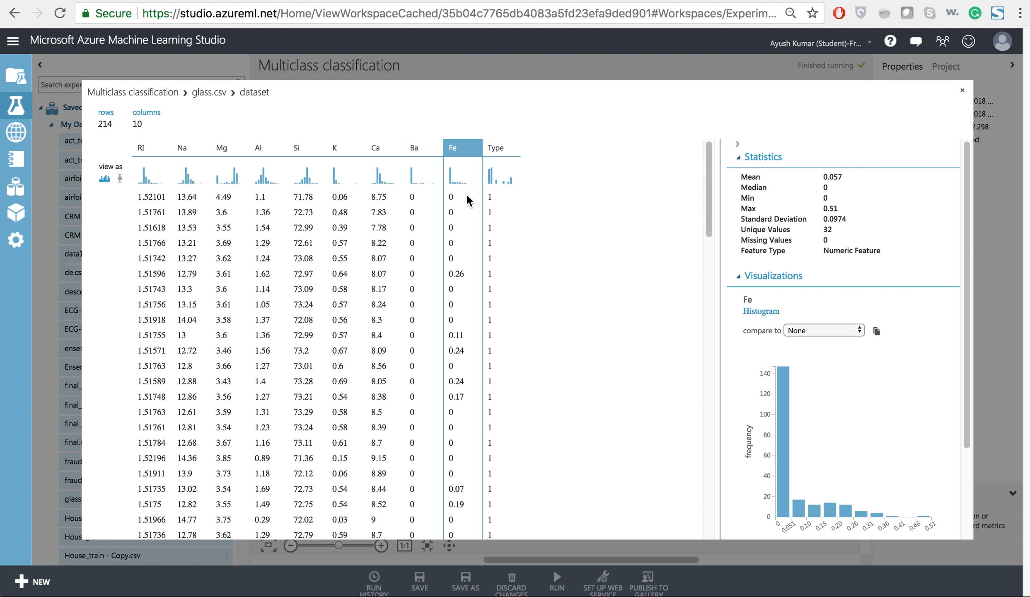
left_click(423, 202)
left_click(449, 207)
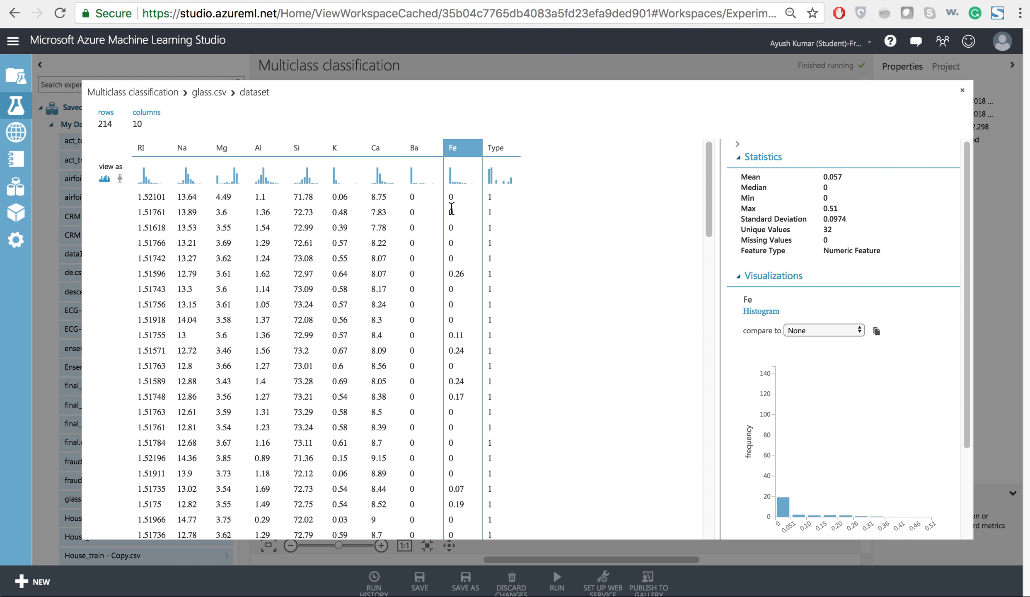
left_click(433, 211)
left_click(454, 209)
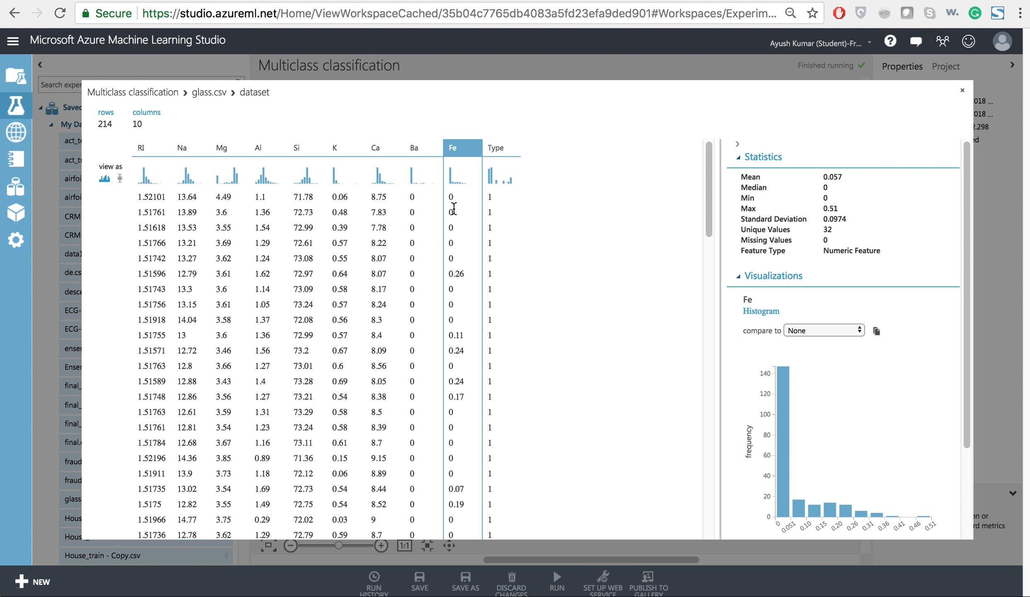
left_click(960, 95)
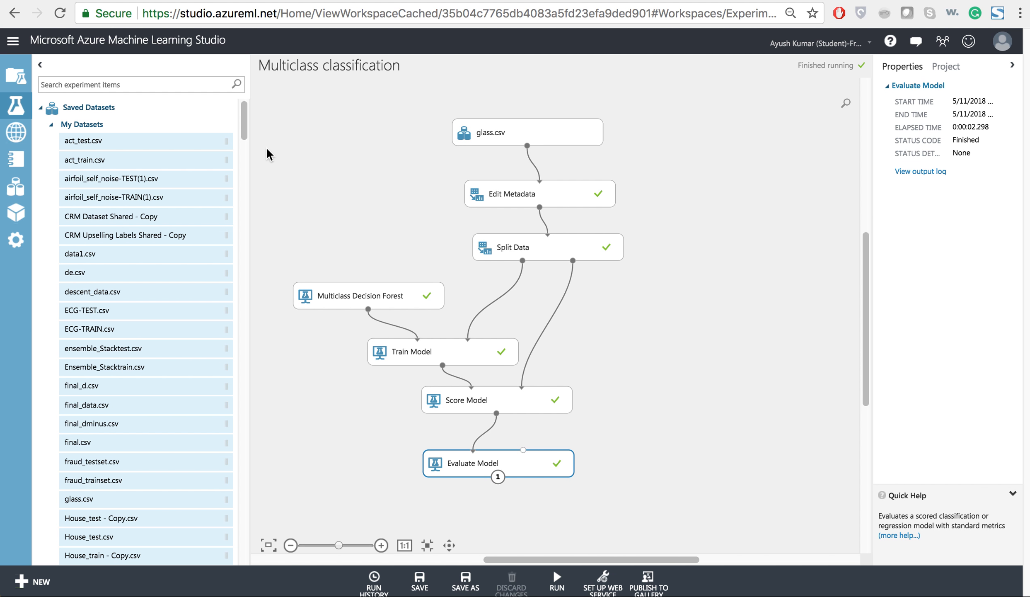
Search the experiment items for "select" and add a Select Columns in Dataset module near Split Data.
left_click(161, 84)
type("select")
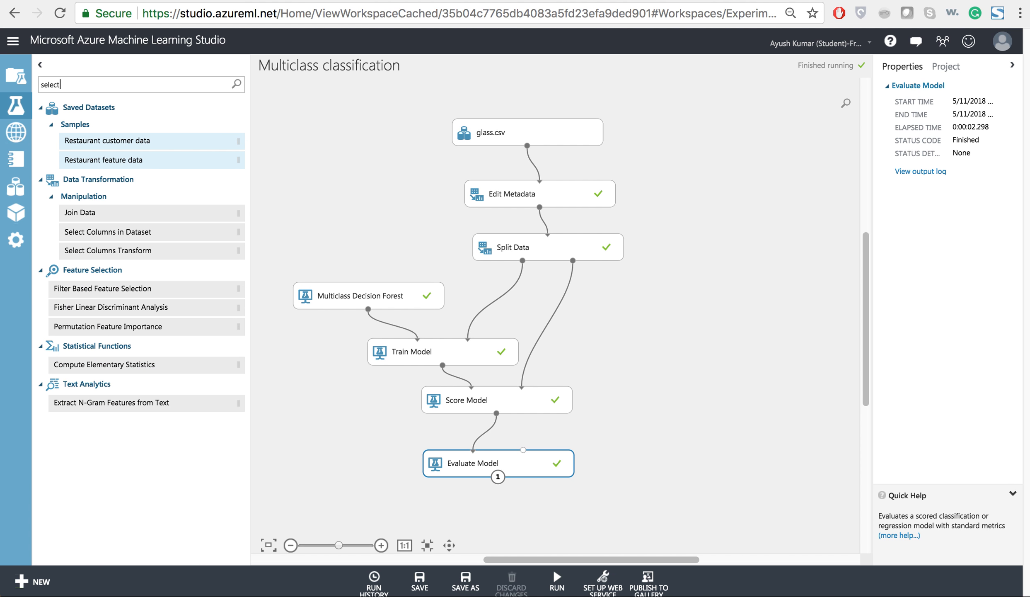
left_click(145, 212)
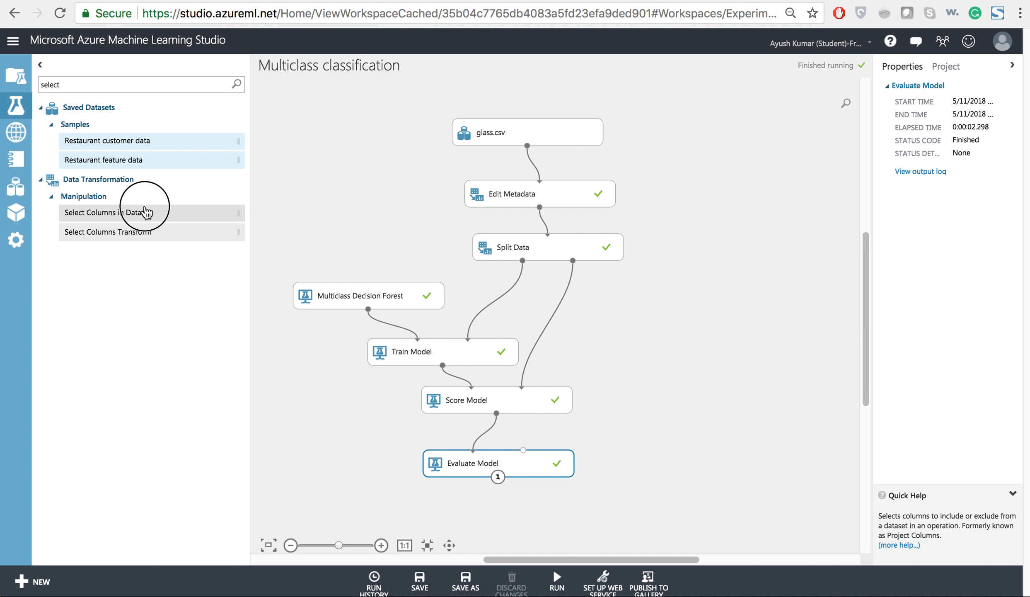
left_click_drag(145, 212, 653, 224)
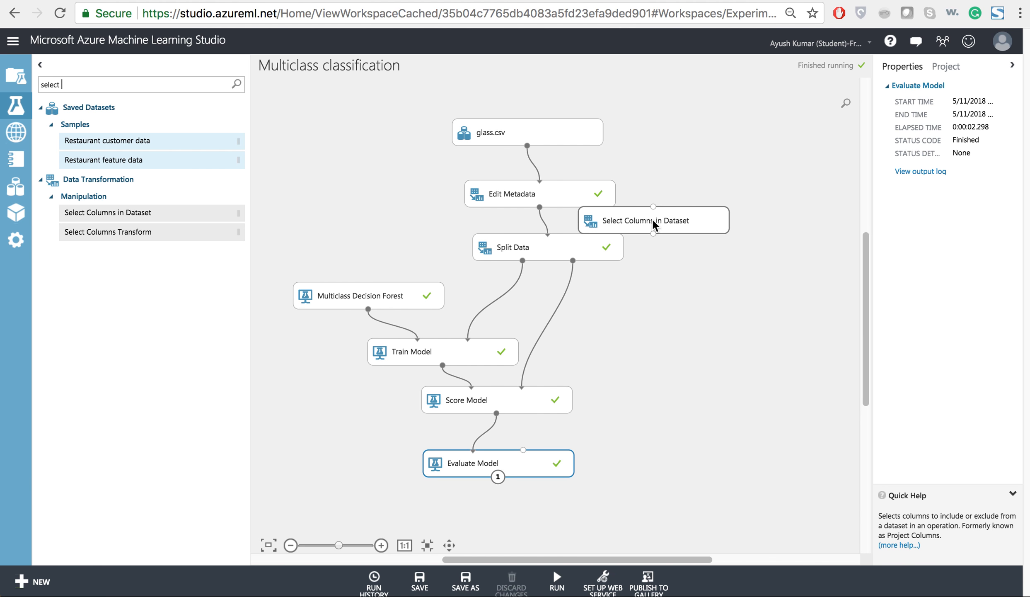
Move glass.csv and Edit Metadata up, and insert Select Columns in Dataset between Edit Metadata and Split Data in place of their direct connection.
left_click_drag(560, 129, 535, 95)
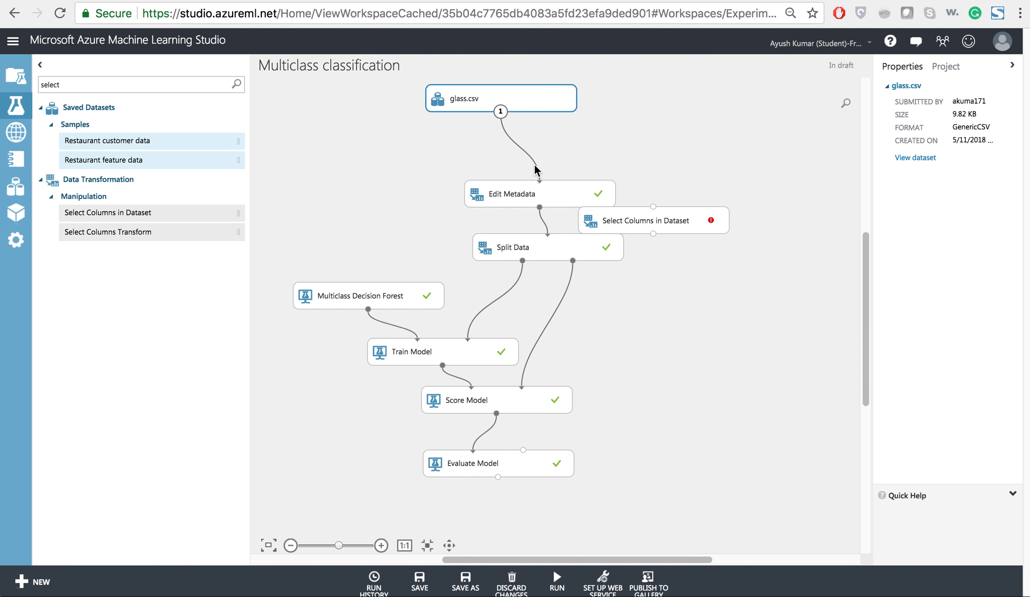
left_click_drag(533, 183, 513, 142)
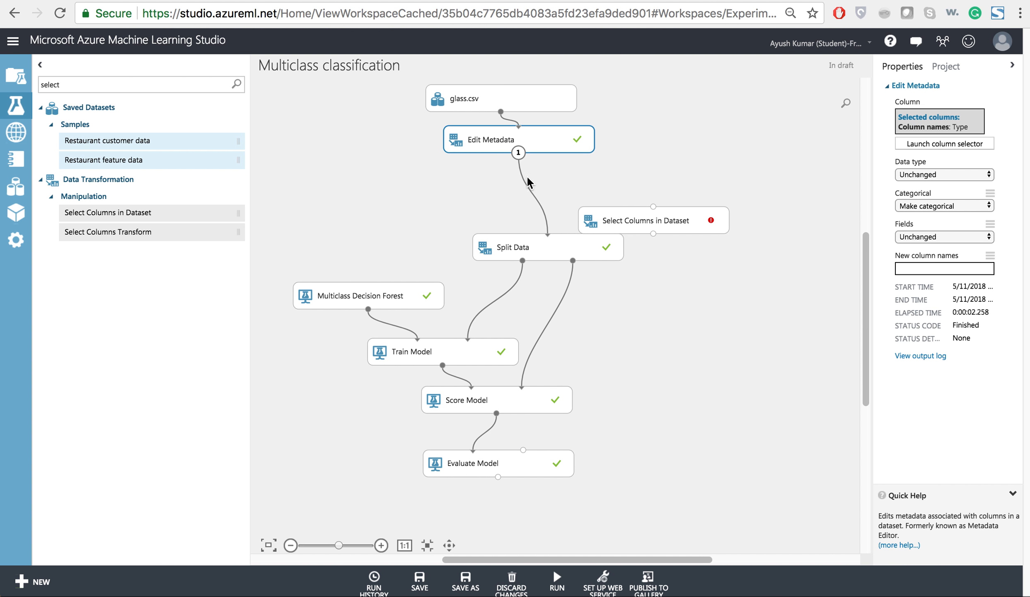
left_click(536, 203)
right_click(536, 204)
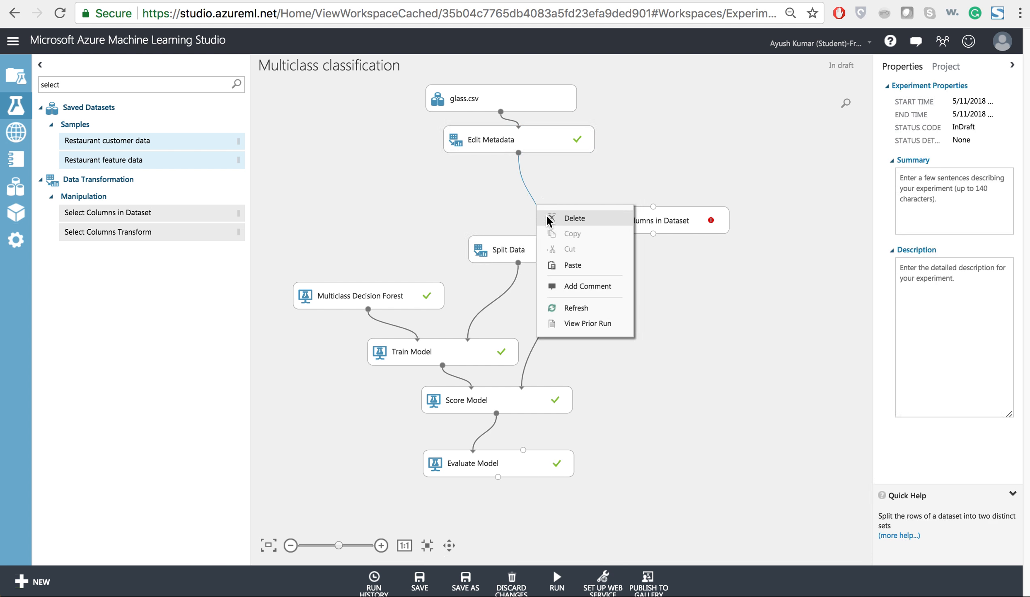
left_click(546, 215)
left_click_drag(621, 229, 515, 191)
left_click_drag(518, 150, 546, 245)
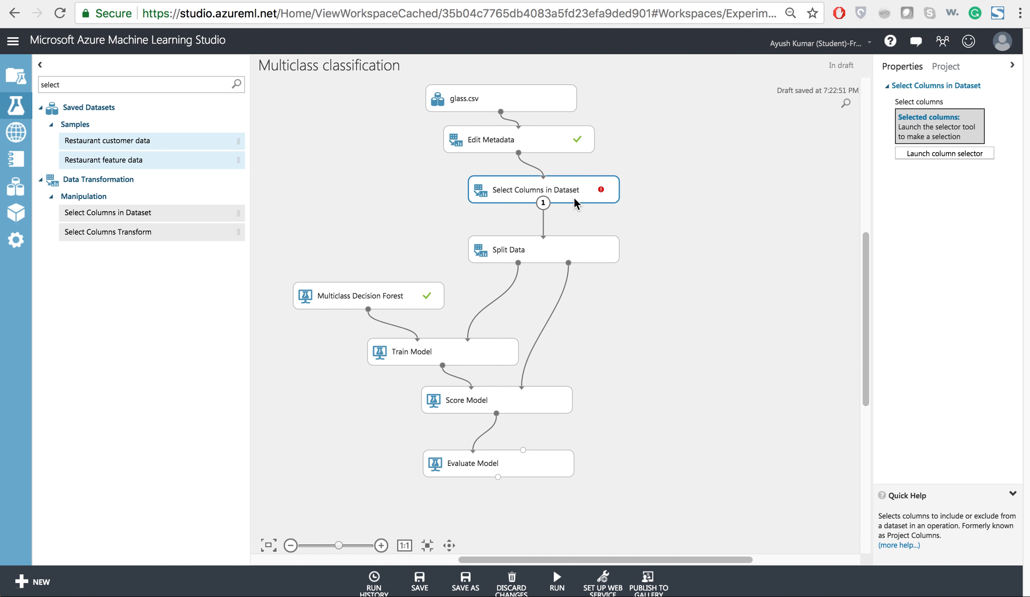
Configure Select Columns in Dataset with rules to begin with all columns and exclude the column names Ba and Fe.
left_click(919, 157)
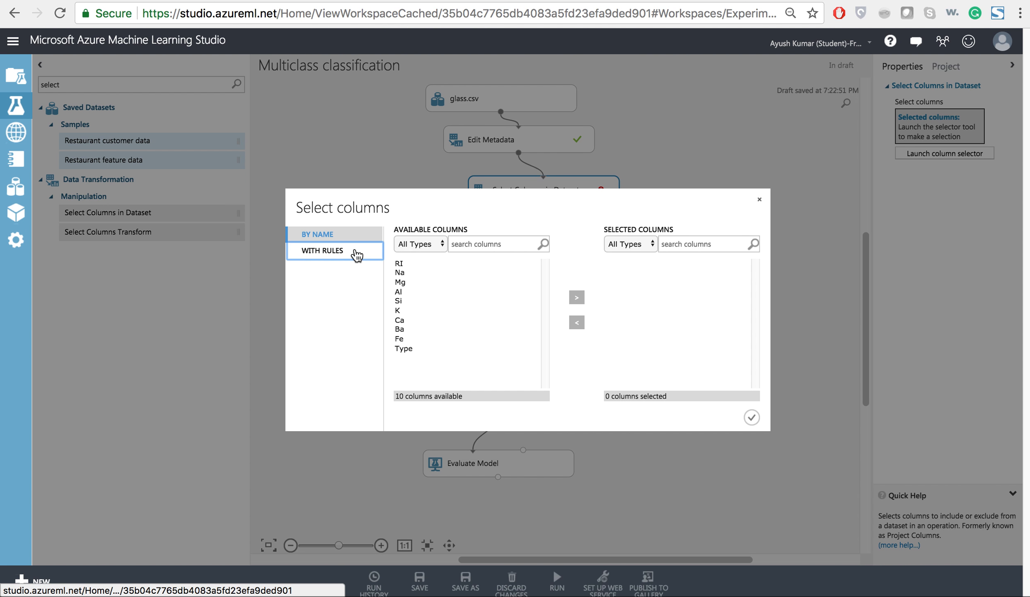
left_click(356, 255)
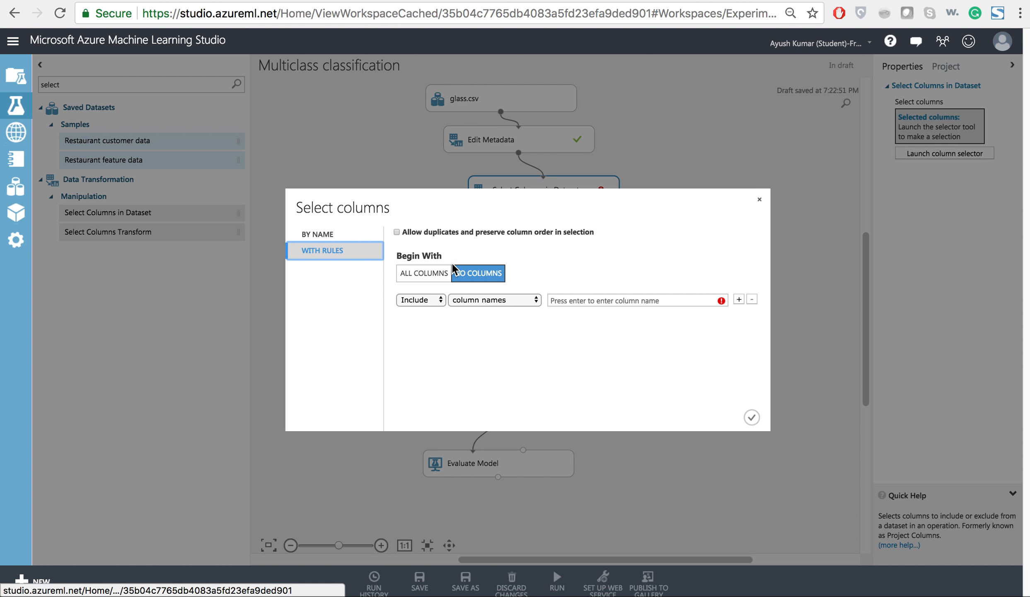
left_click(431, 300)
left_click(443, 273)
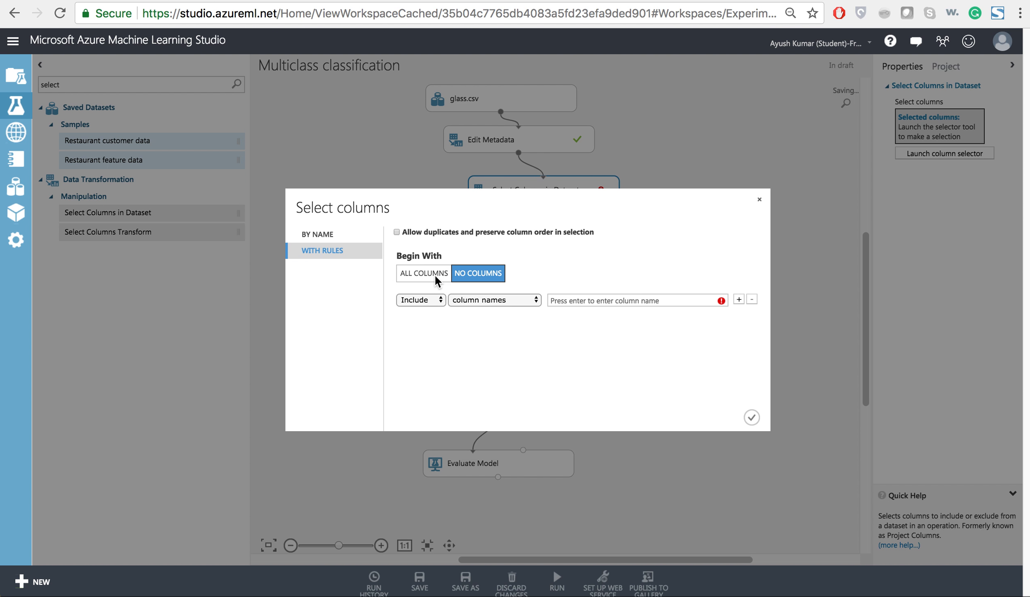
left_click(433, 300)
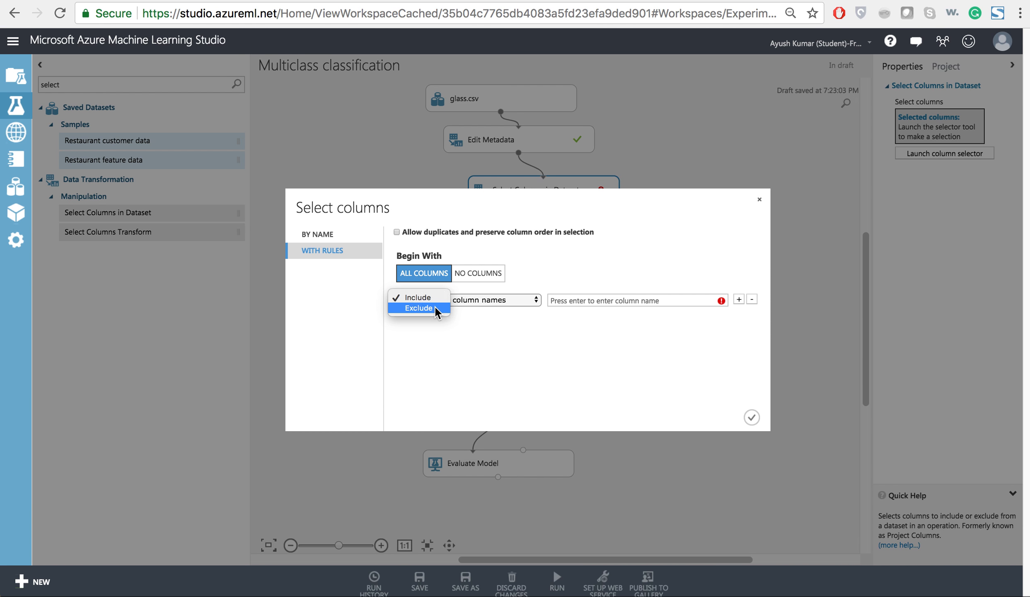
left_click(435, 306)
left_click(604, 299)
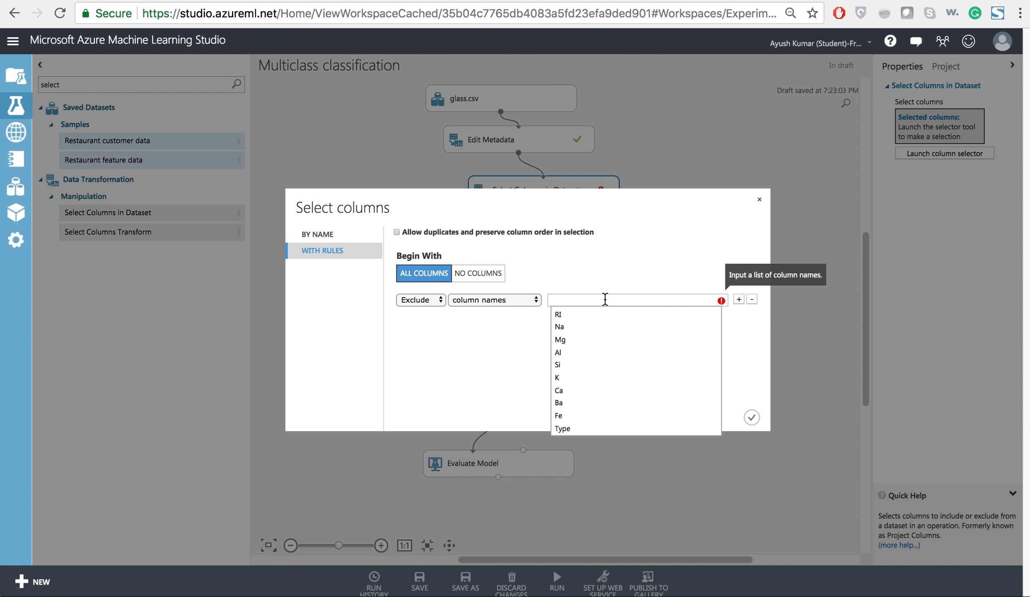
left_click(580, 399)
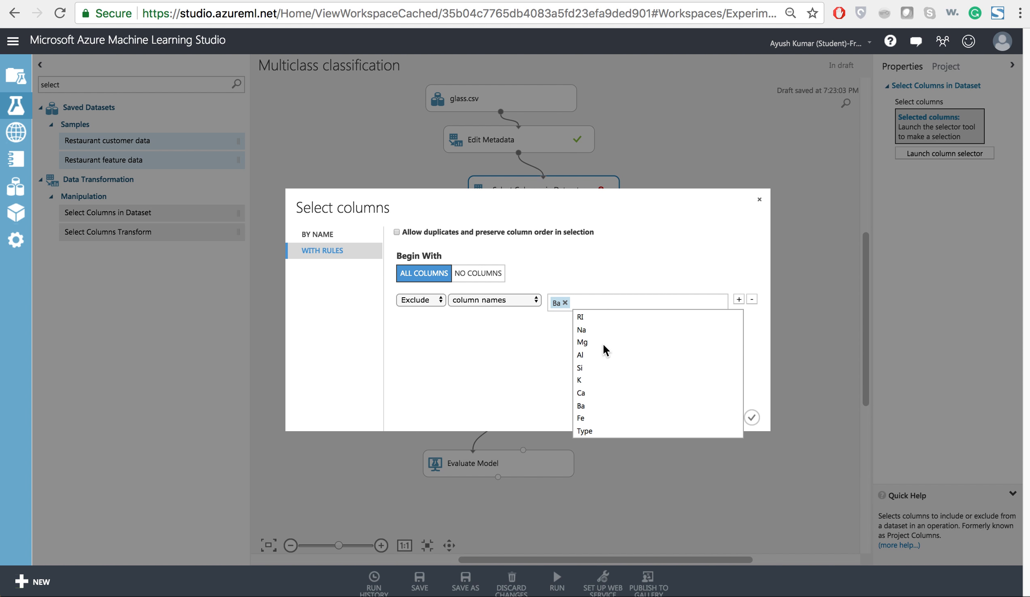
left_click(588, 414)
left_click(551, 367)
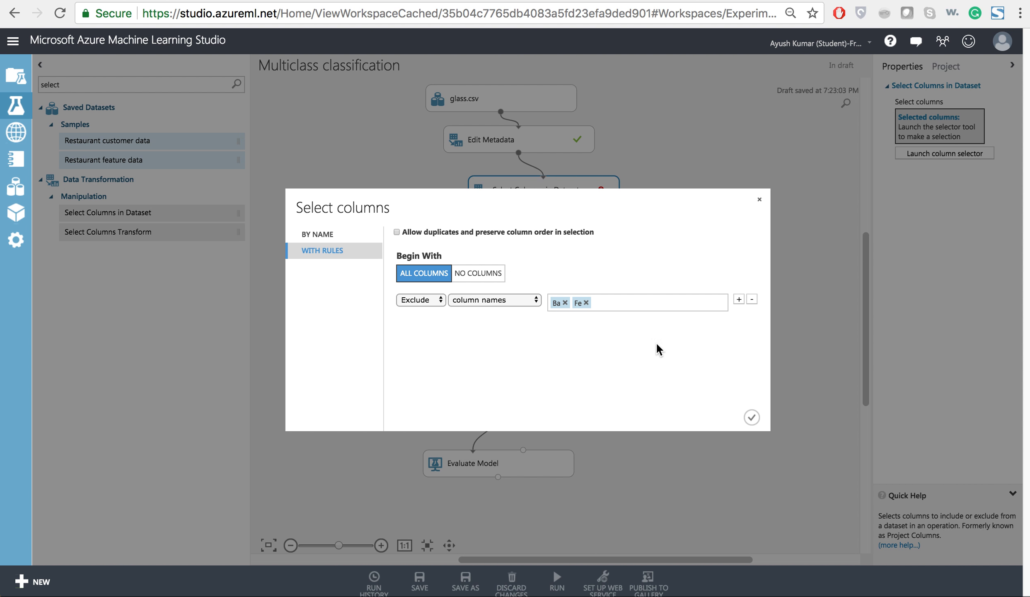
left_click(752, 416)
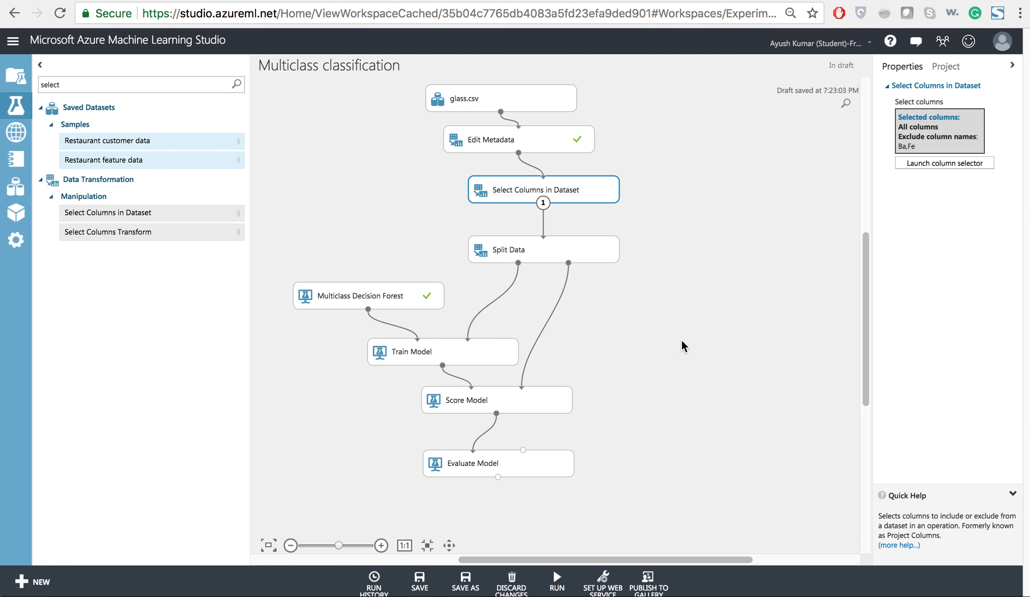
Run the whole experiment with the reduced set of columns.
left_click(563, 245)
left_click(574, 578)
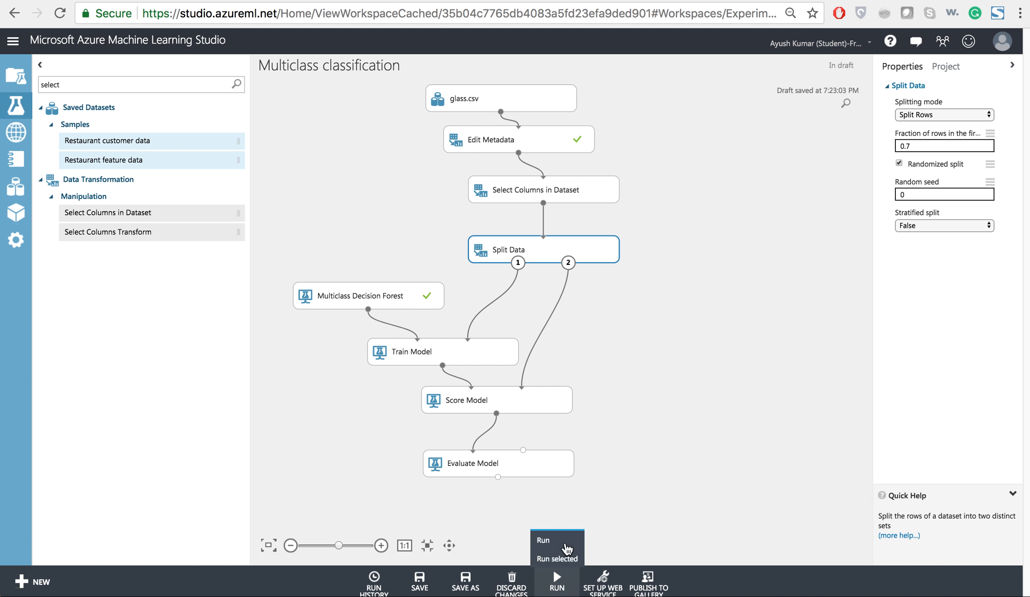
left_click(562, 534)
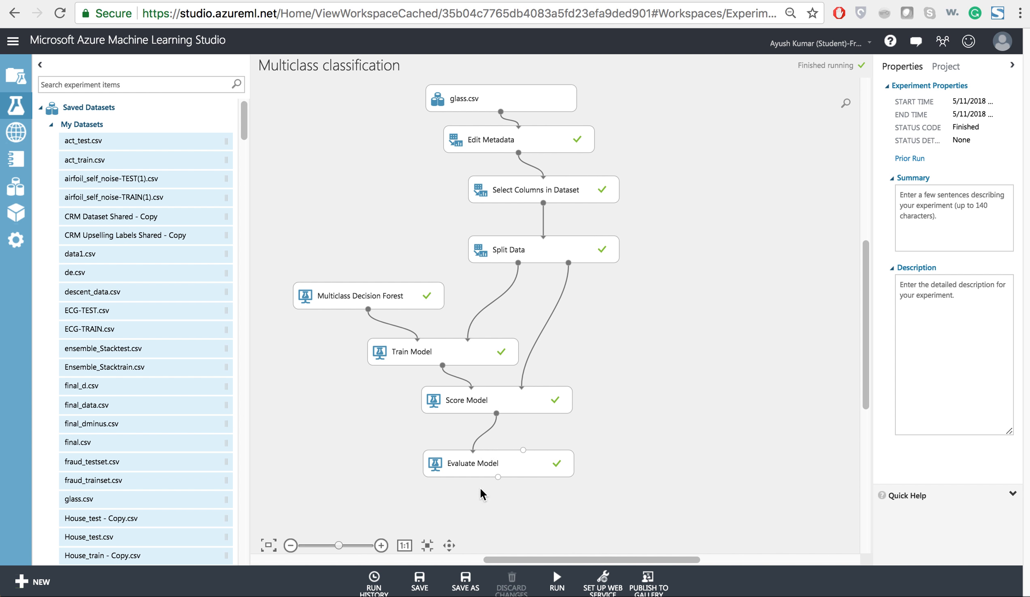
Visualize the Evaluate Model output to examine the overall accuracy without Ba and Fe, and close the evaluation results.
left_click(495, 468)
right_click(499, 476)
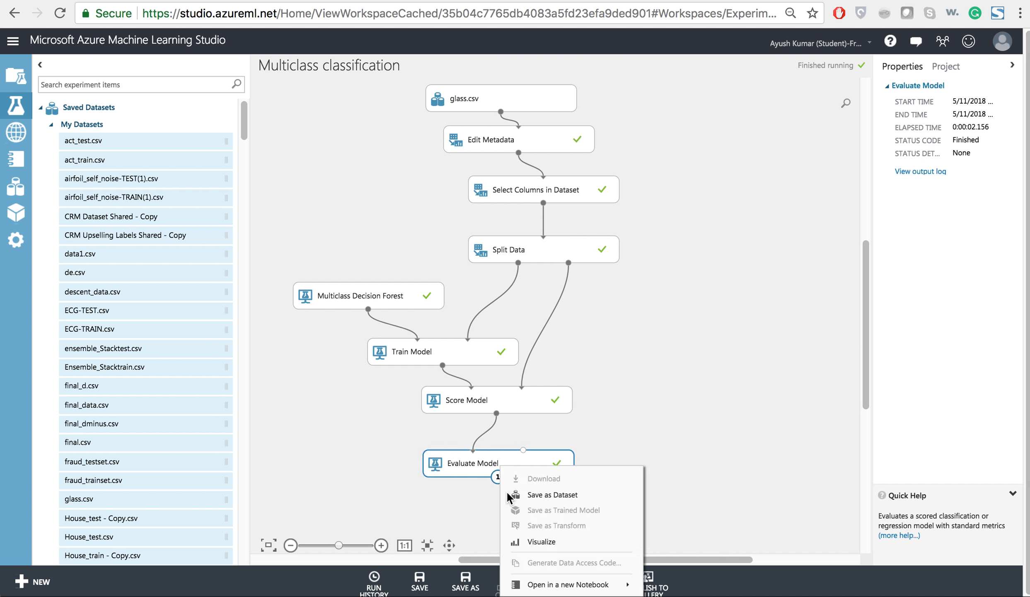
left_click(521, 541)
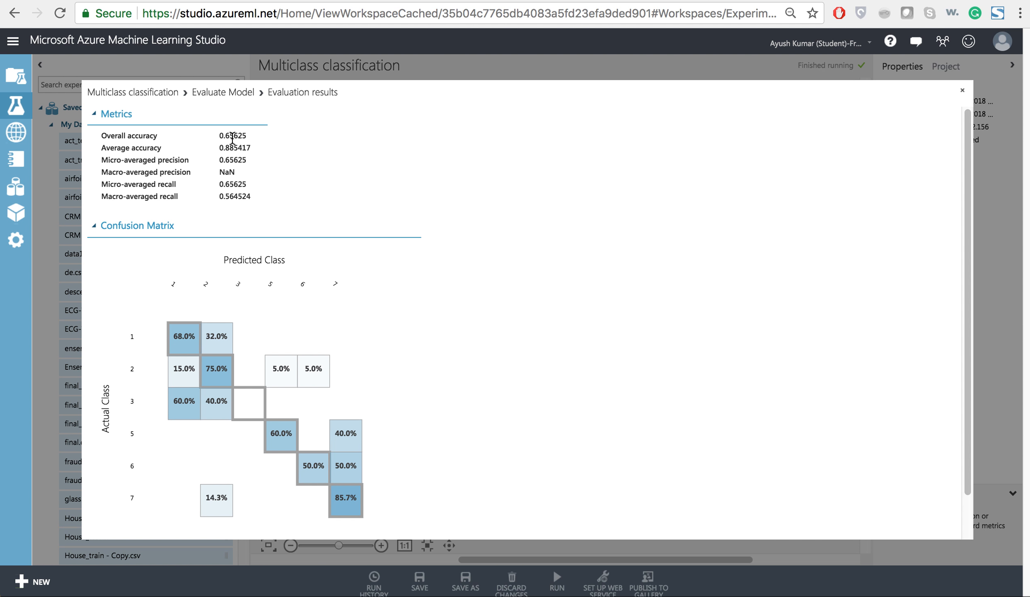
left_click_drag(233, 136, 219, 141)
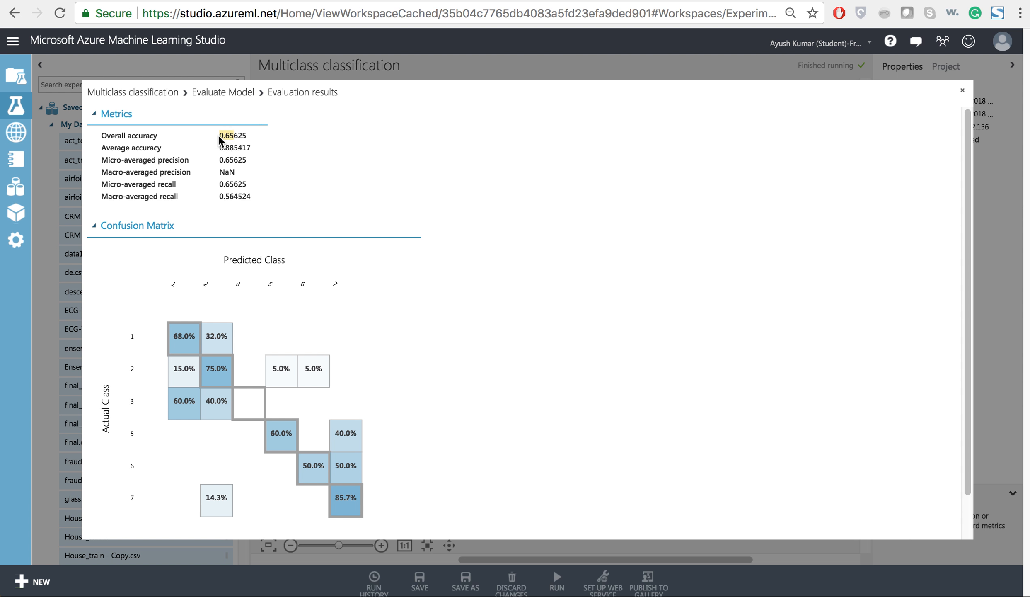
left_click(962, 91)
Remove Fe from the excluded column names in Select Columns in Dataset, keeping only Ba excluded, and run the whole experiment.
left_click(543, 193)
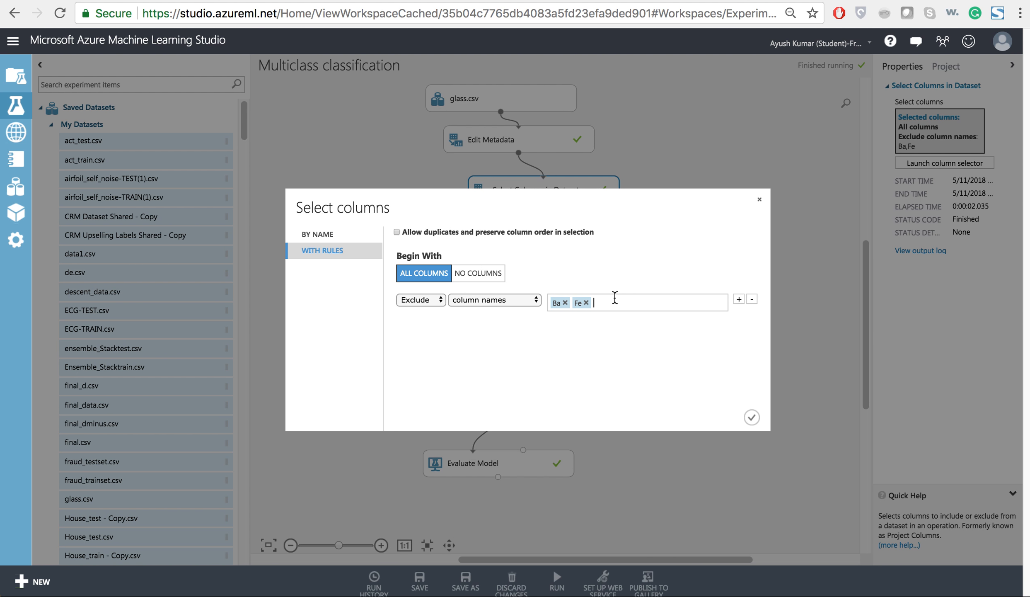
key("BackSpace")
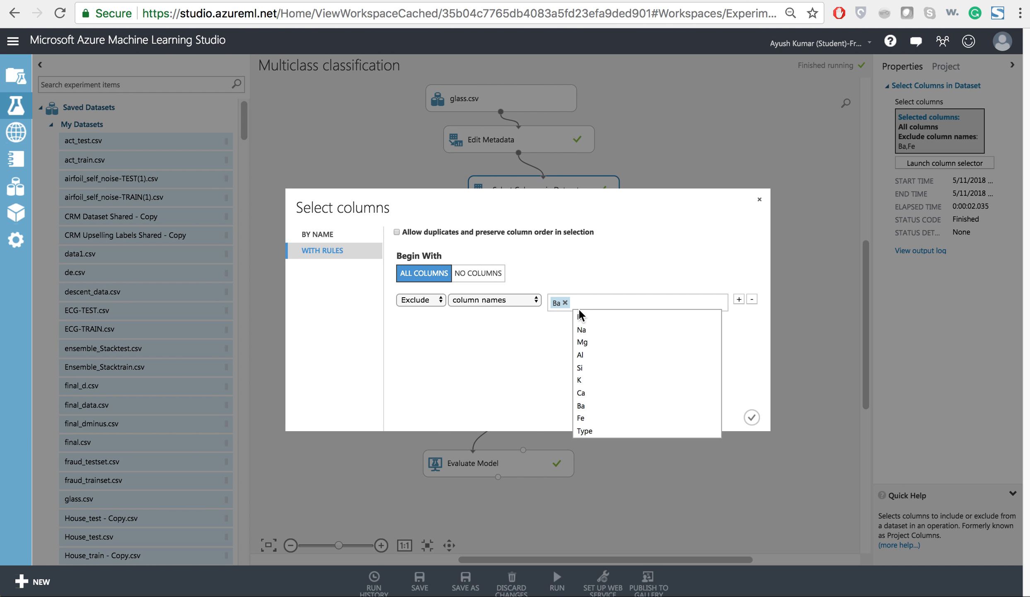
left_click(534, 329)
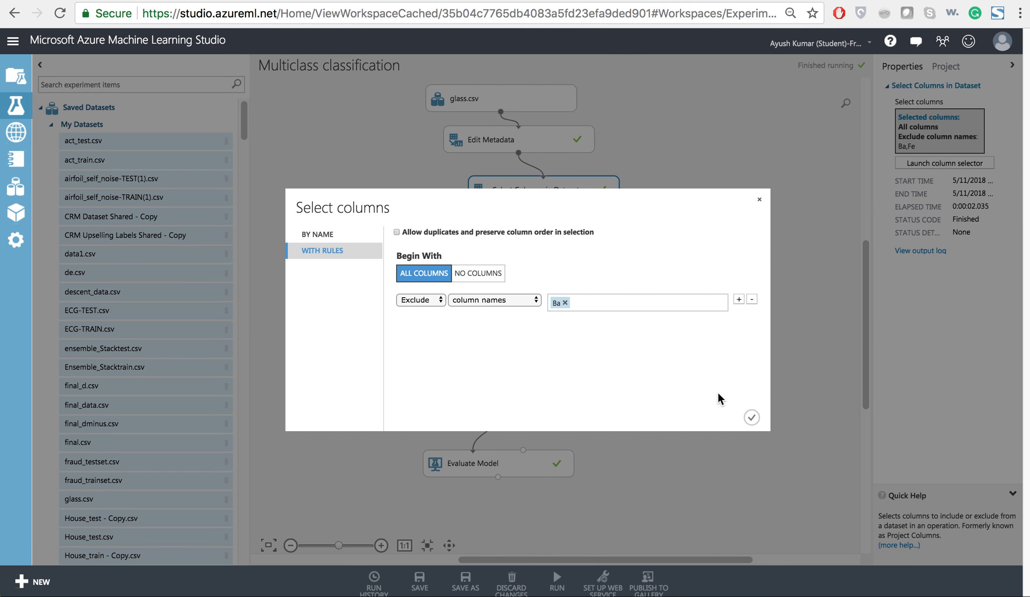
left_click(751, 416)
mouse_move(553, 585)
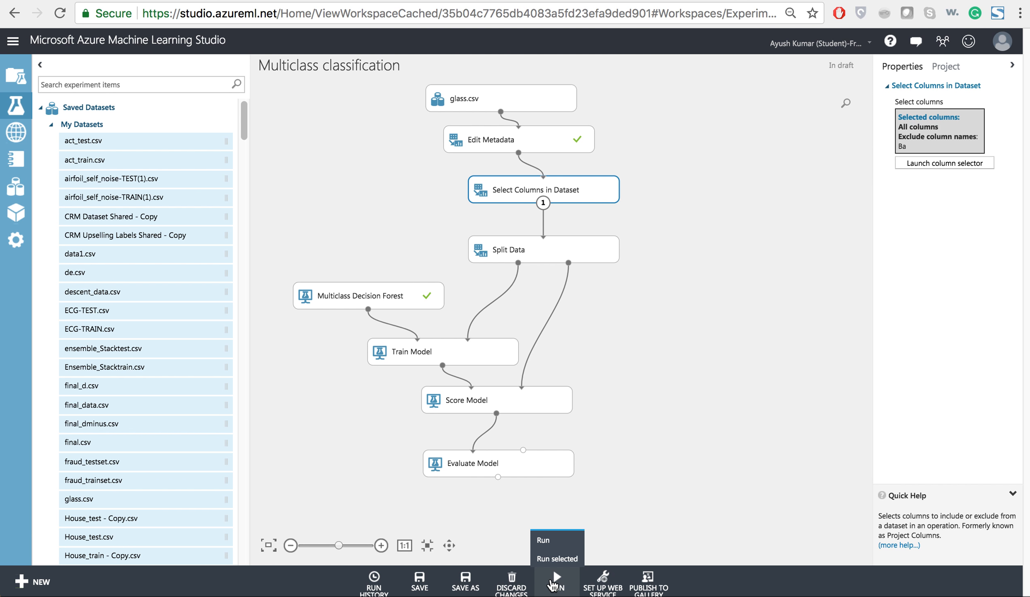
left_click(559, 544)
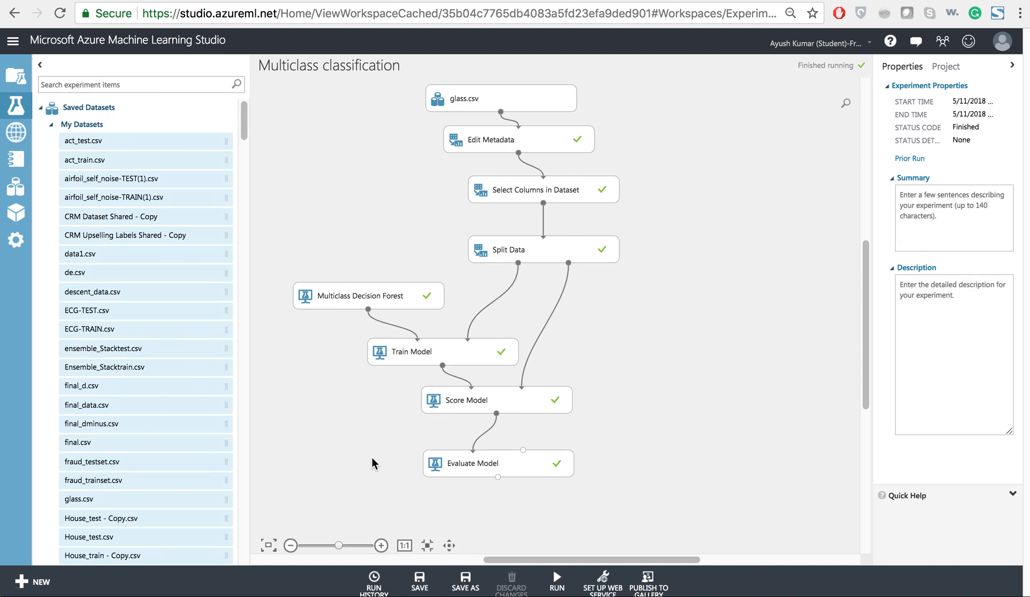
Visualize the Evaluate Model output to examine the overall accuracy with only Ba excluded, and close the evaluation results.
left_click(448, 463)
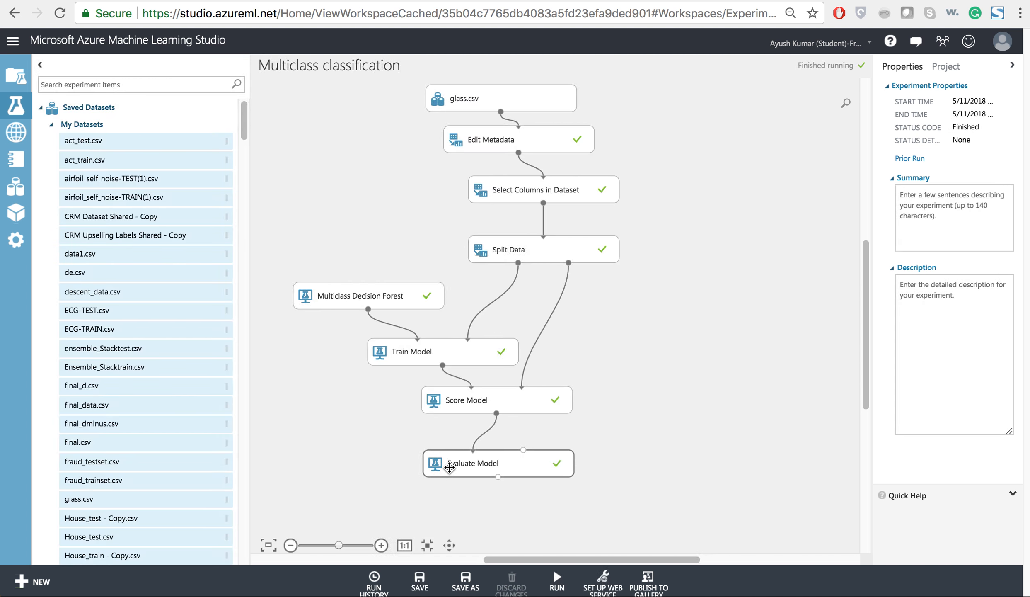
right_click(499, 477)
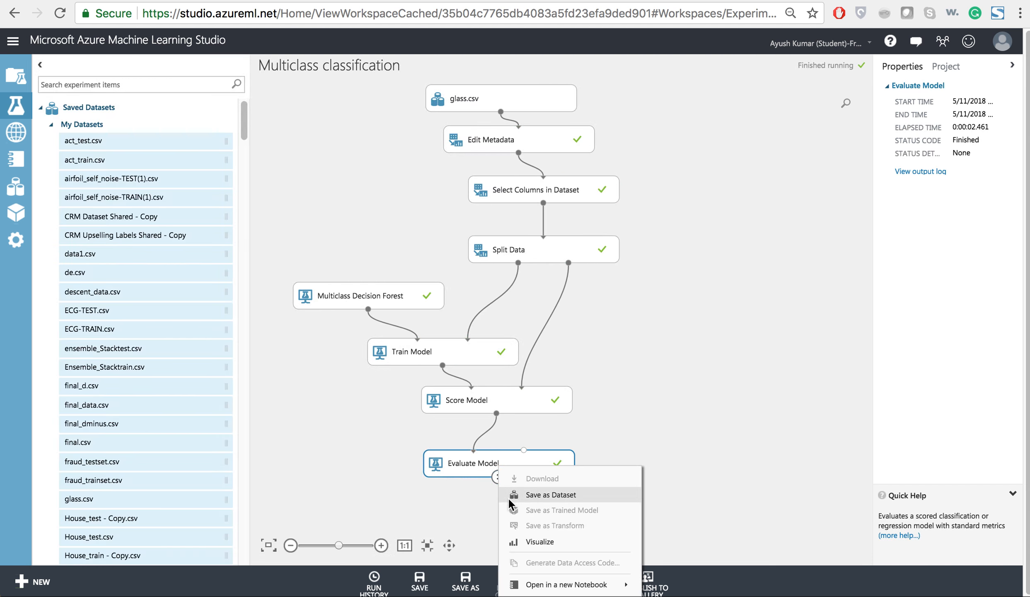
left_click(525, 542)
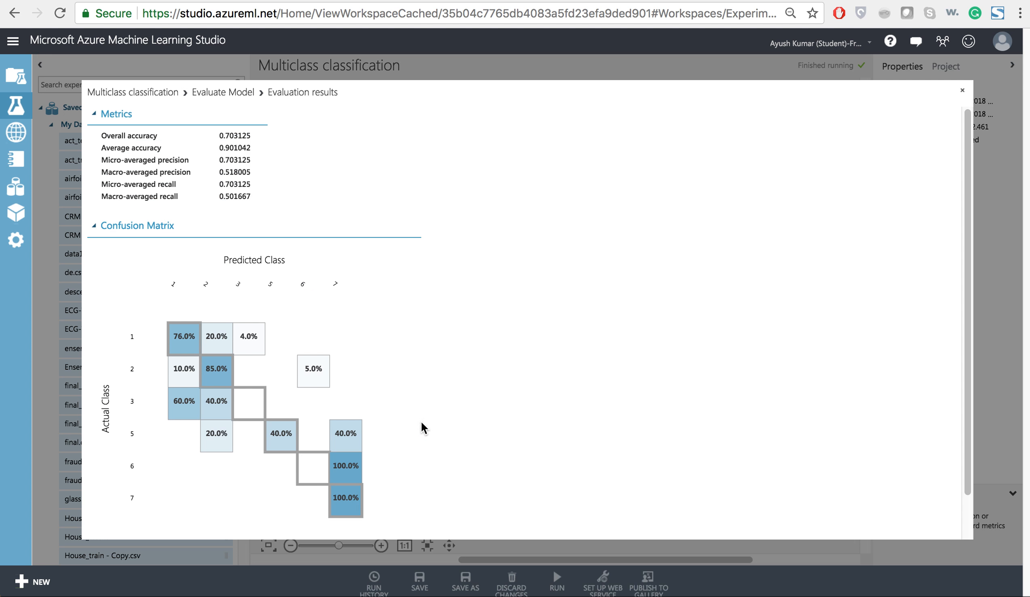
left_click(232, 139)
left_click(962, 91)
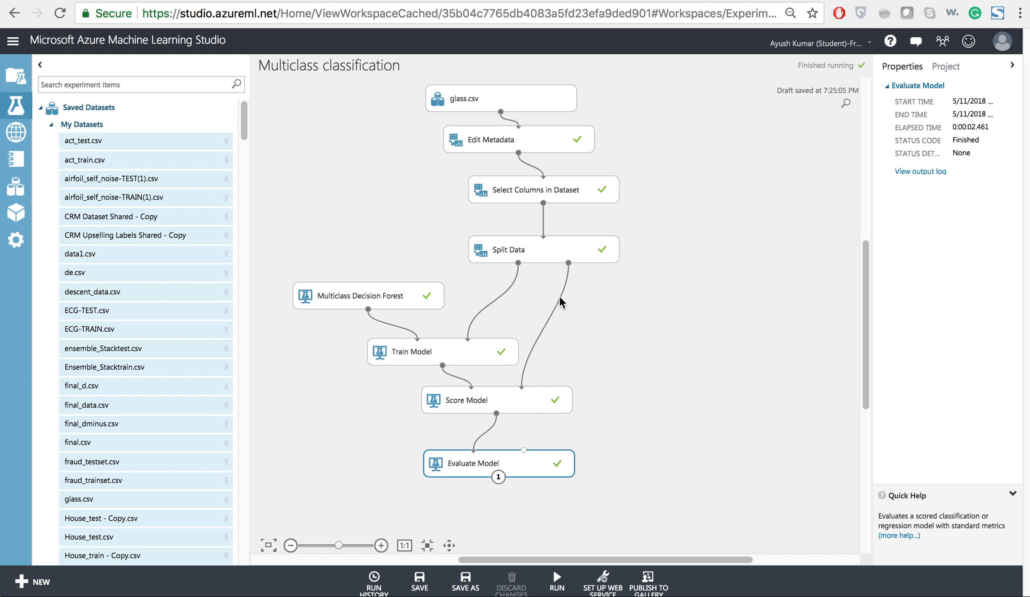
Replace the Multiclass Decision Forest module with a Two-Class Boosted Decision Tree, searching the experiment items for "two class".
left_click(391, 296)
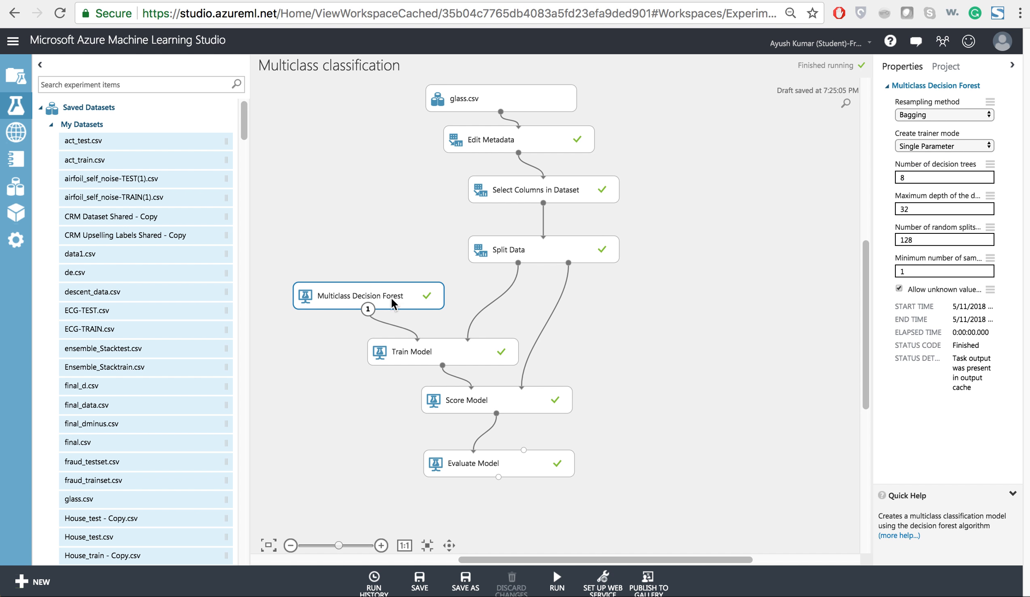
right_click(413, 314)
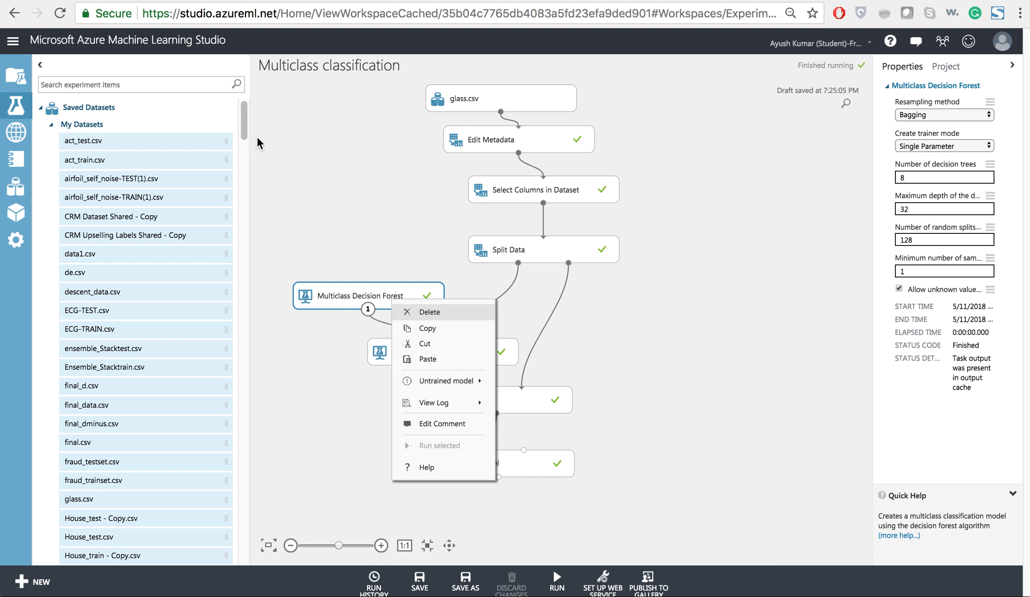
key("Delete")
left_click(178, 84)
type("two ")
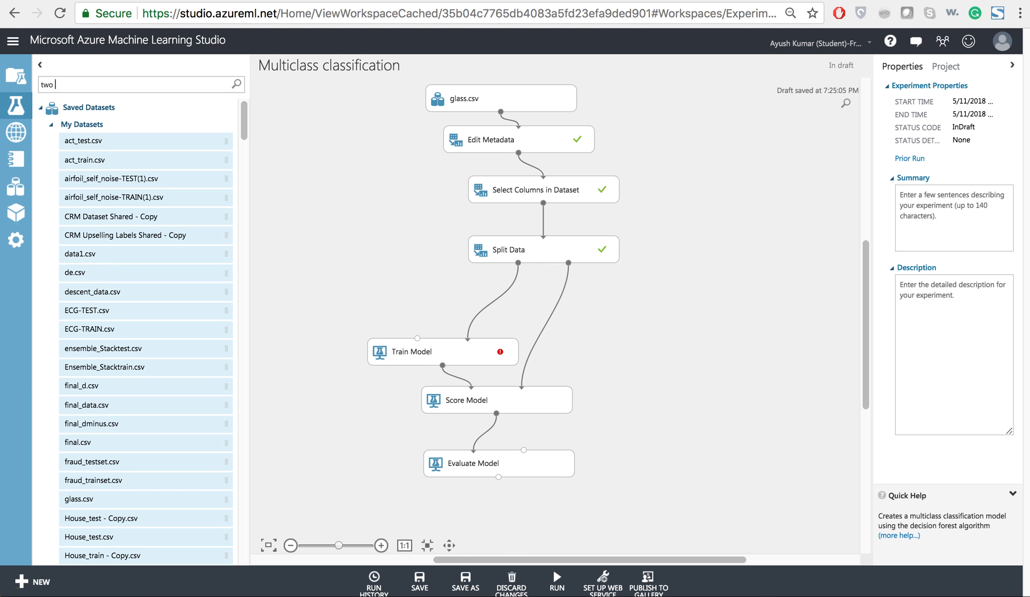
type("class")
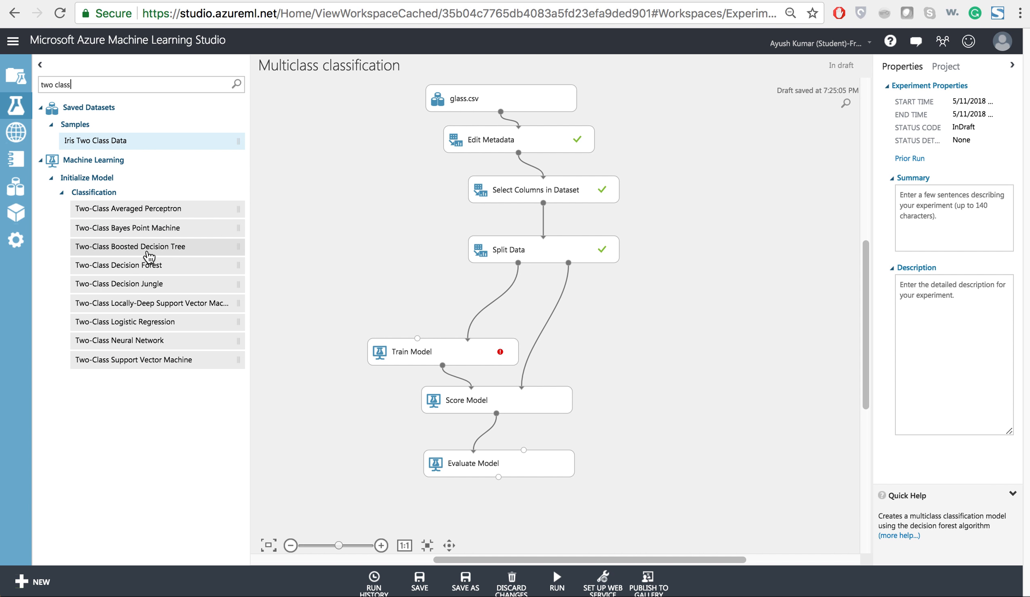
left_click_drag(150, 257, 343, 272)
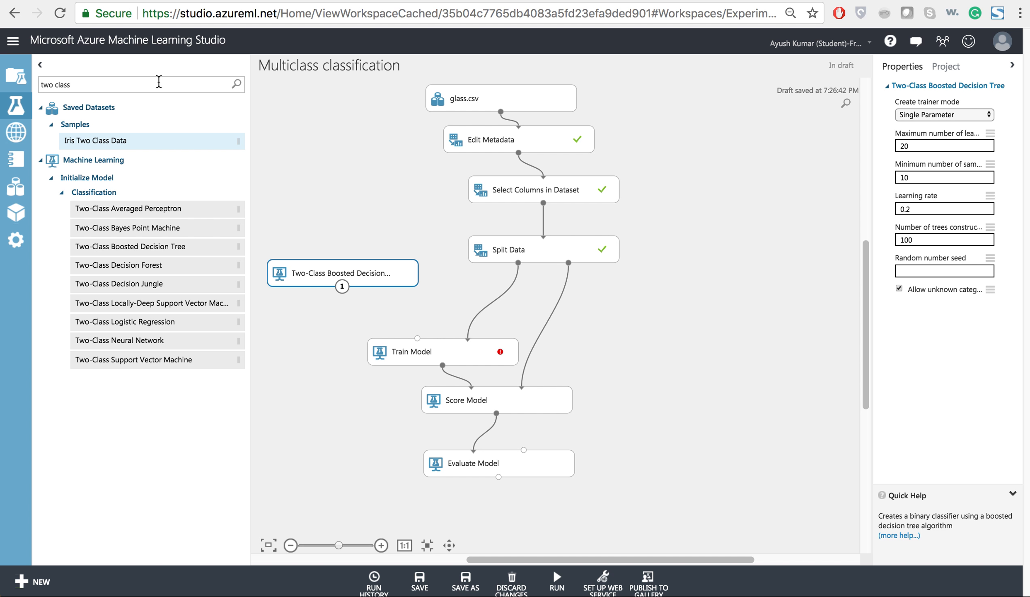
Search the experiment items for "one" and place One-vs-All Multiclass below the Two-Class Boosted Decision Tree.
mouse_move(0, 0)
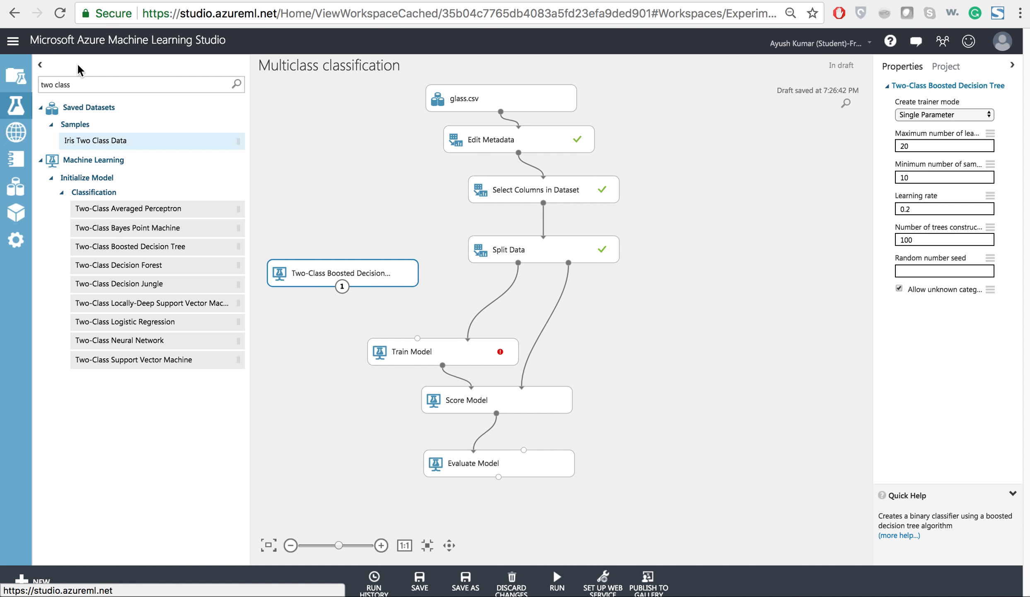
triple_click(76, 85)
type("o")
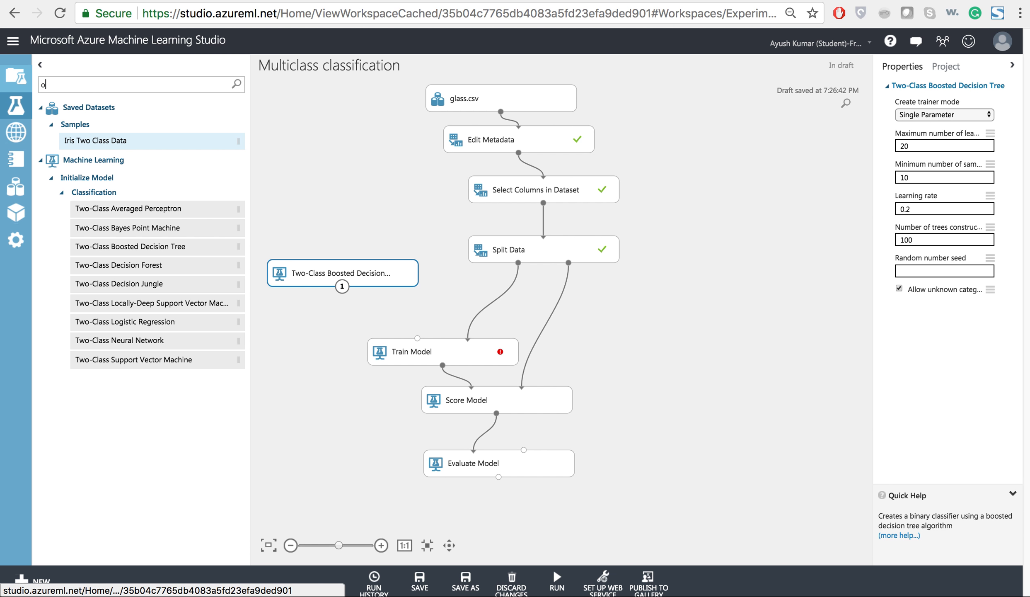
type("ne")
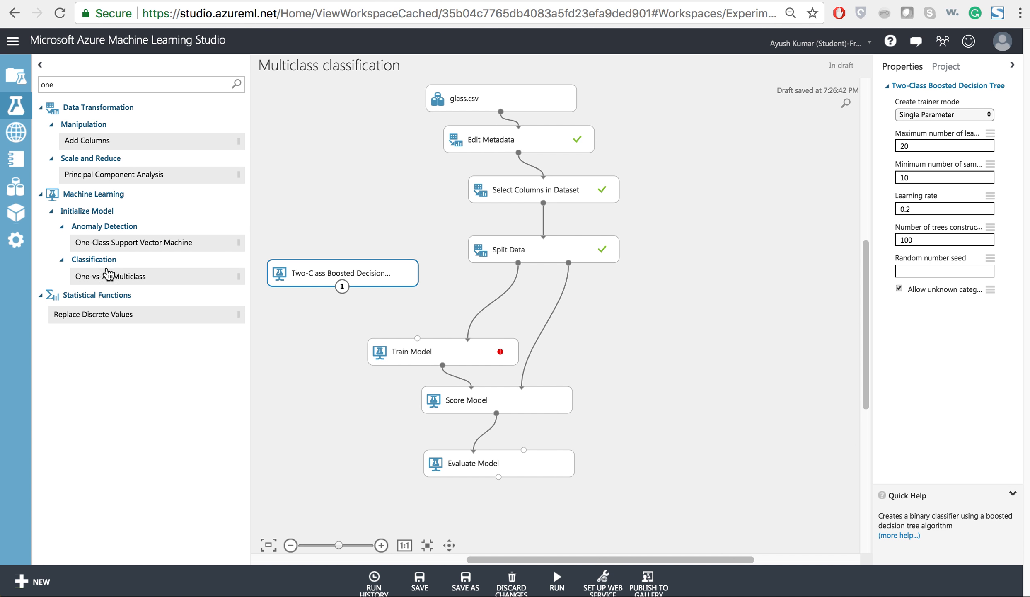
left_click_drag(103, 277, 345, 312)
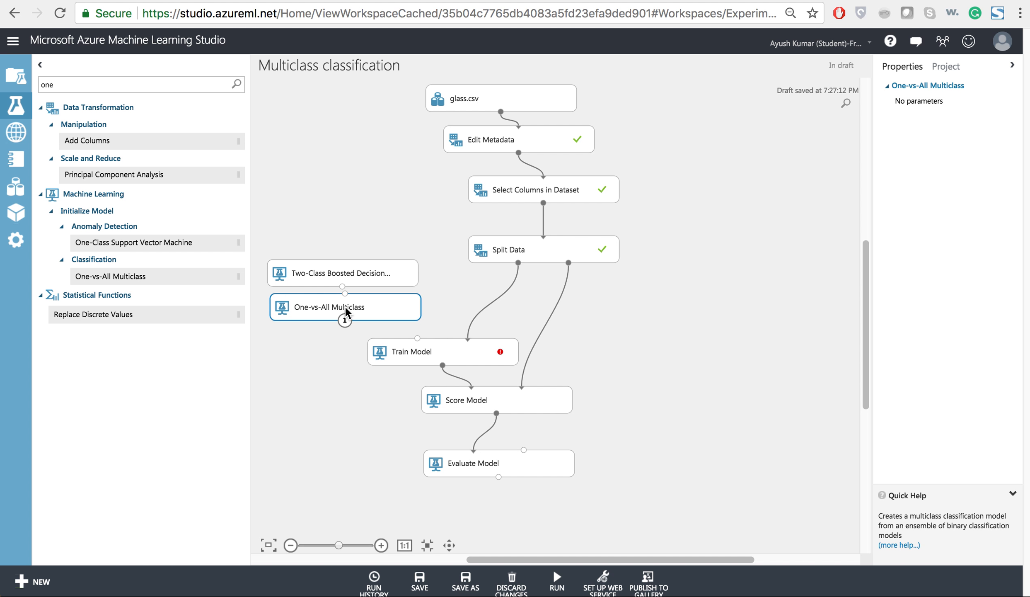
Move the Two-Class Boosted Decision Tree up, connect it through One-vs-All Multiclass to Train Model's untrained model input, and run the experiment.
left_click_drag(377, 270, 419, 339)
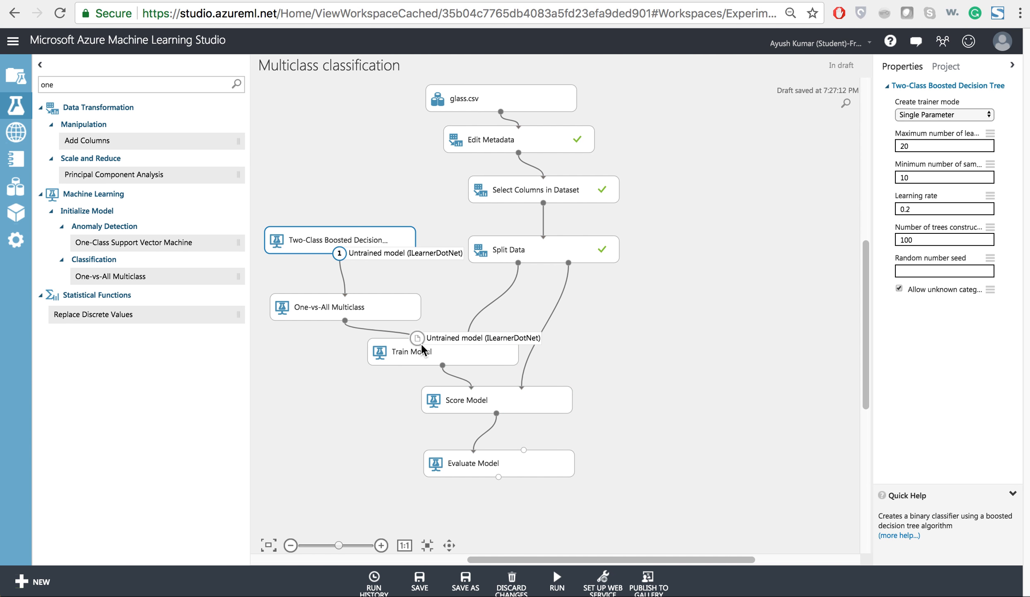
mouse_move(551, 574)
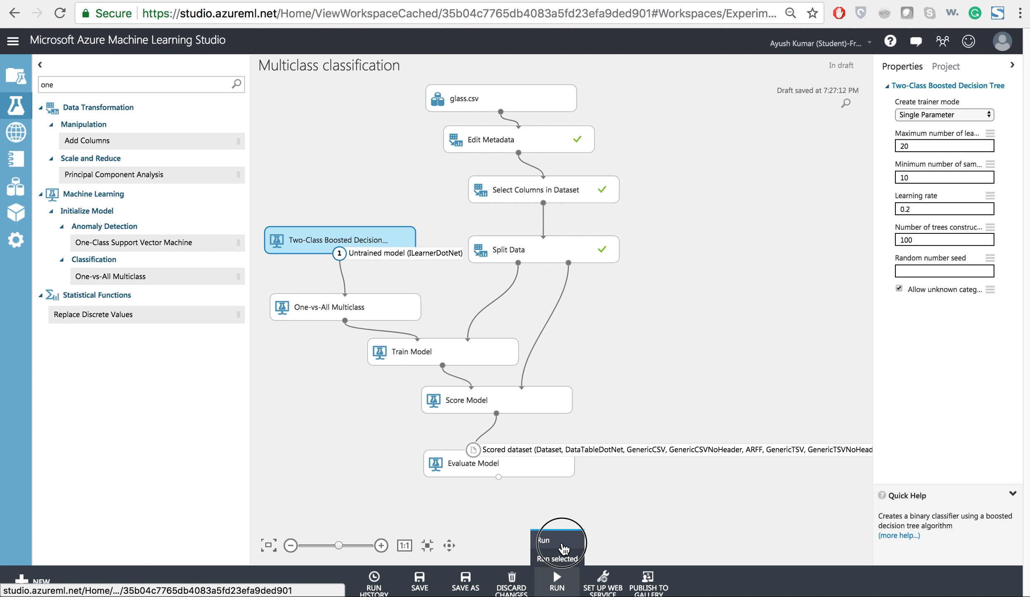
left_click(558, 554)
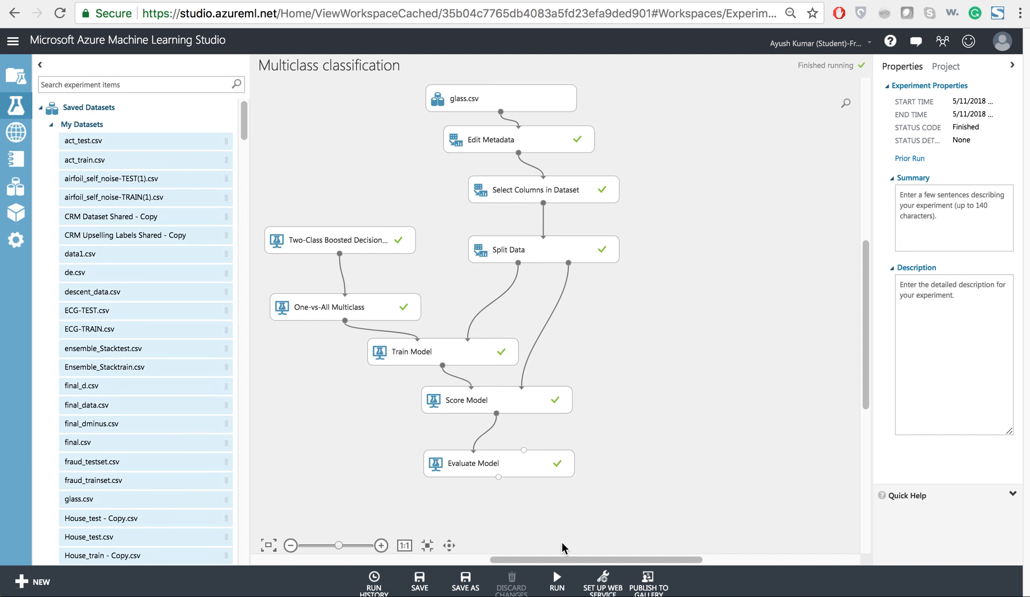
Visualize the Evaluate Model output to examine the overall accuracy of the One-vs-All boosted decision tree, and close the evaluation results.
left_click(514, 469)
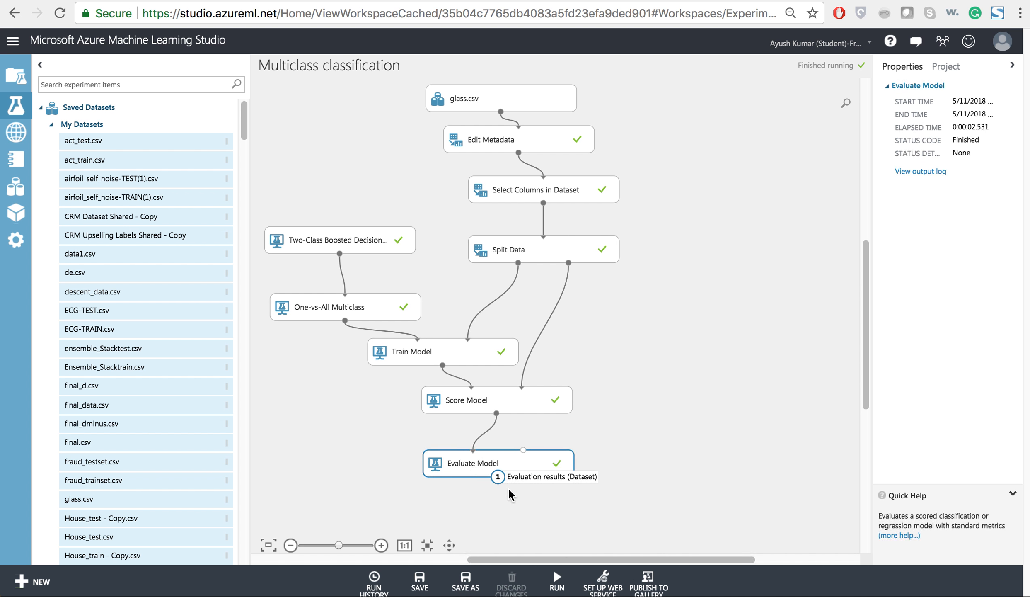
left_click_drag(496, 479, 495, 478)
right_click(495, 478)
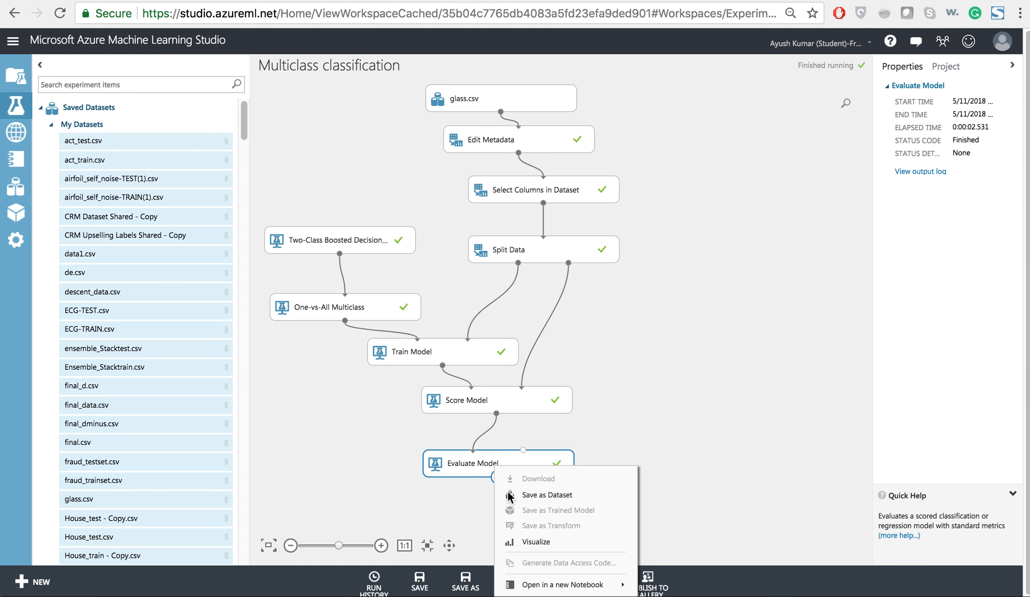
left_click(529, 545)
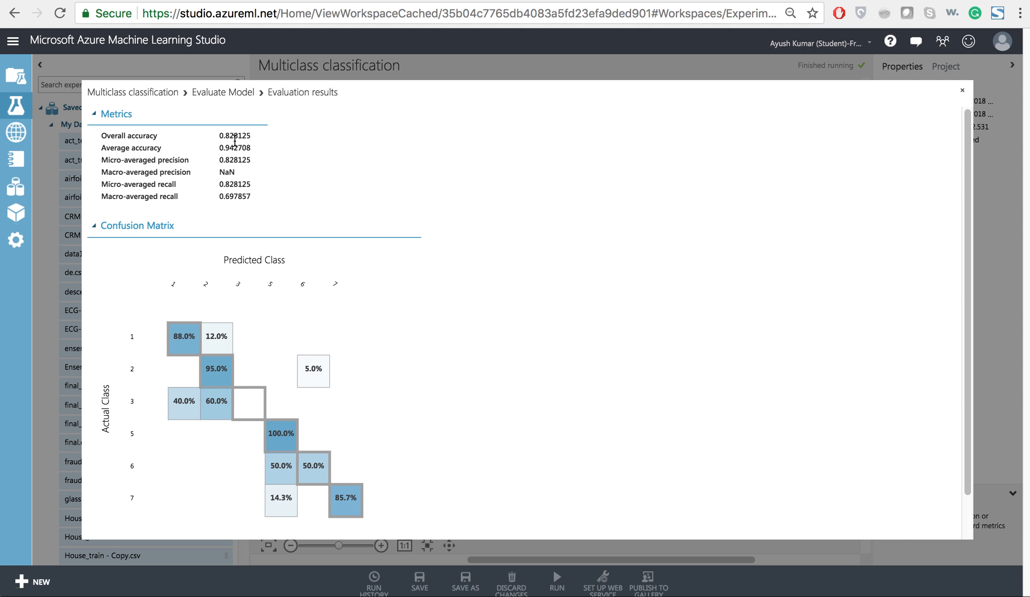
left_click_drag(233, 136, 220, 136)
left_click(960, 89)
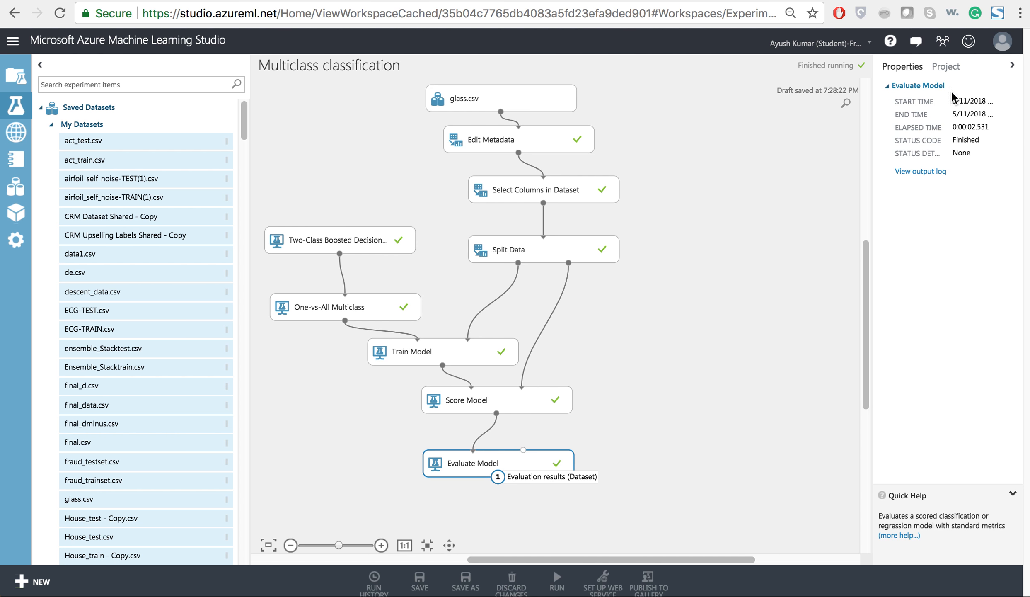